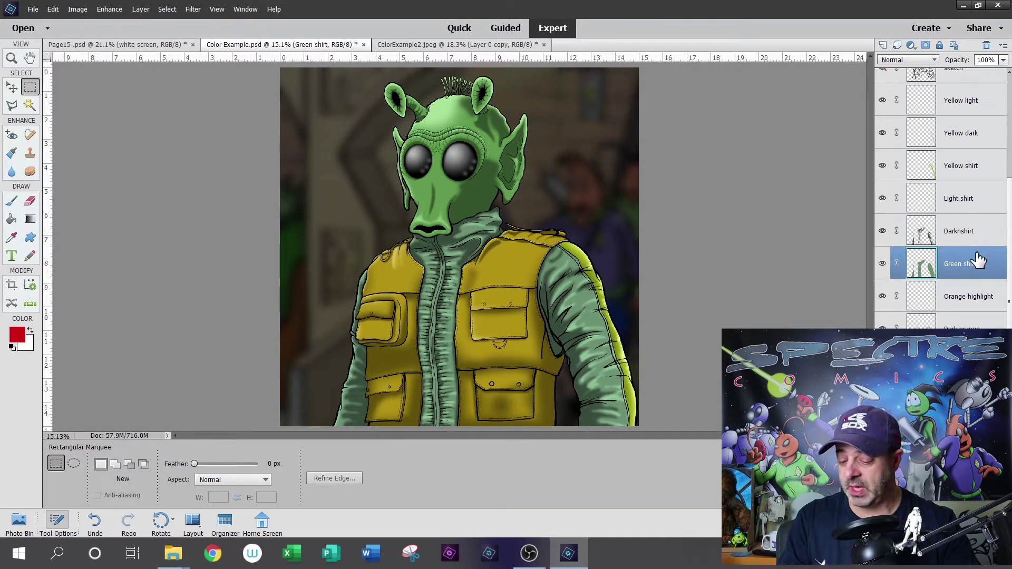
# Select all the green shirt areas on the Green shirt layer with the Magic Wand, and clear the selection.
pyautogui.click(30, 106)
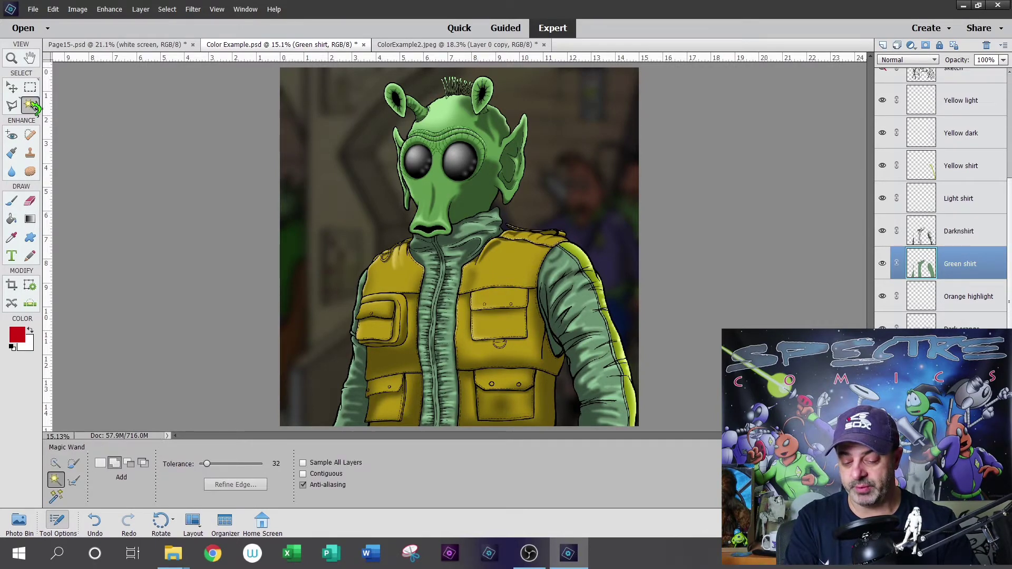
pyautogui.click(585, 292)
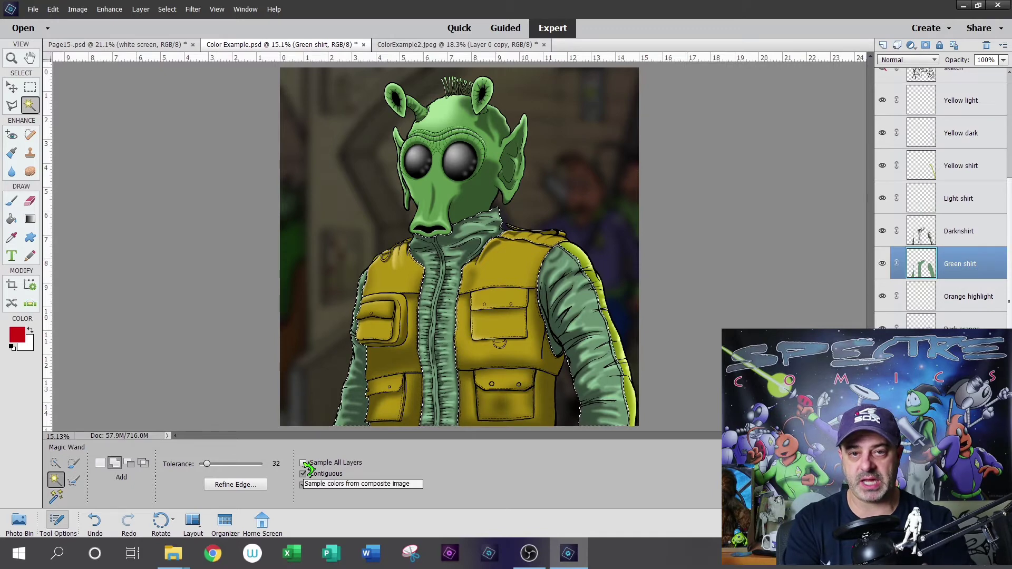
pyautogui.click(35, 88)
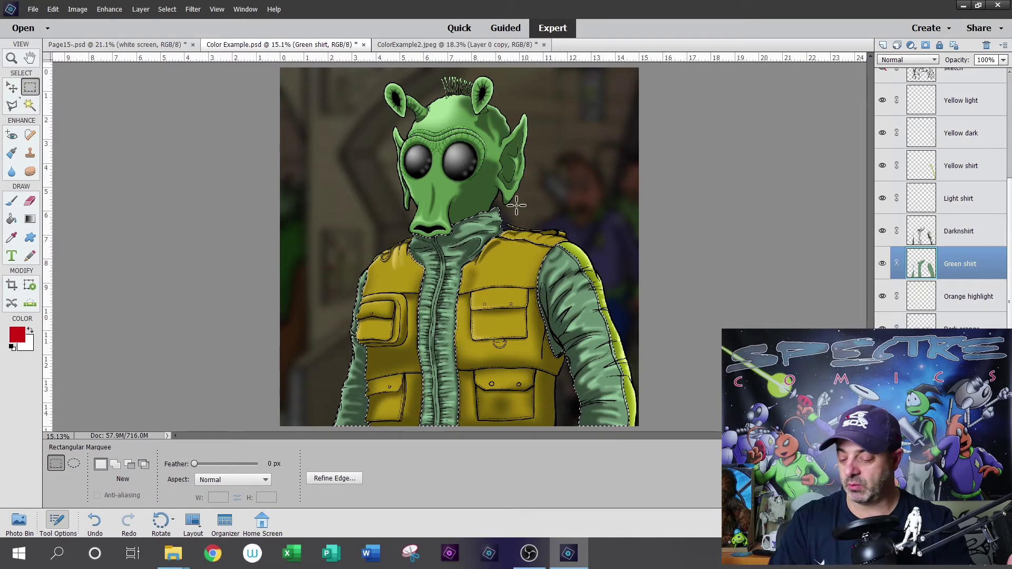
pyautogui.rightClick(527, 233)
pyautogui.click(555, 241)
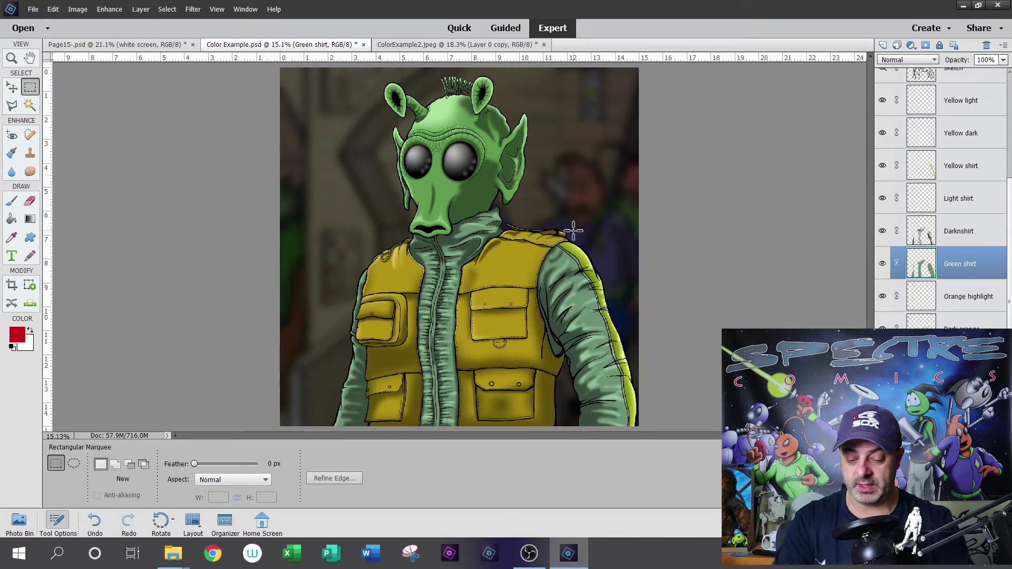
# Select the sleeves and collar of the green shirt area by area with the contiguous Magic Wand, and deselect them.
pyautogui.click(33, 106)
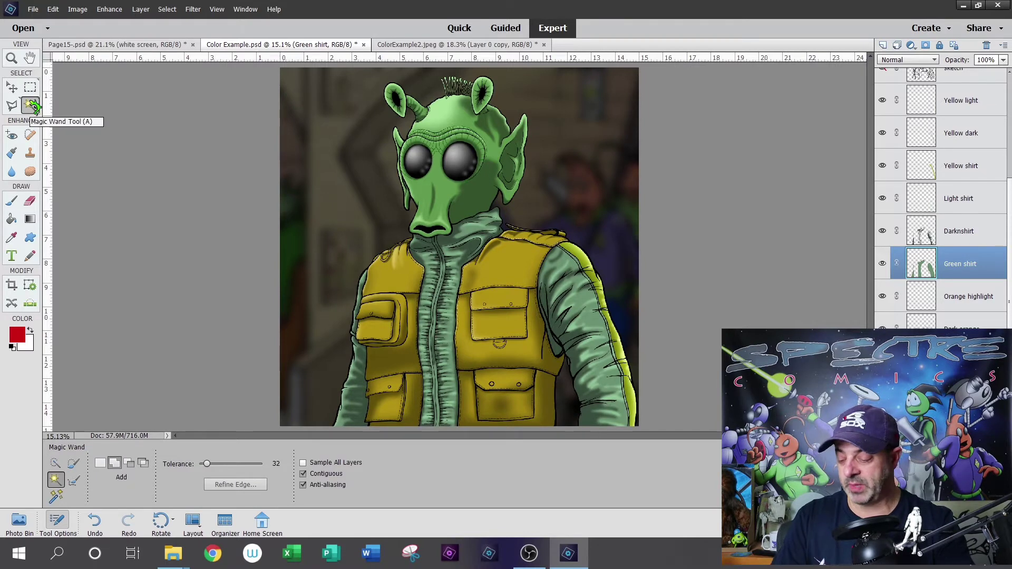
pyautogui.click(581, 298)
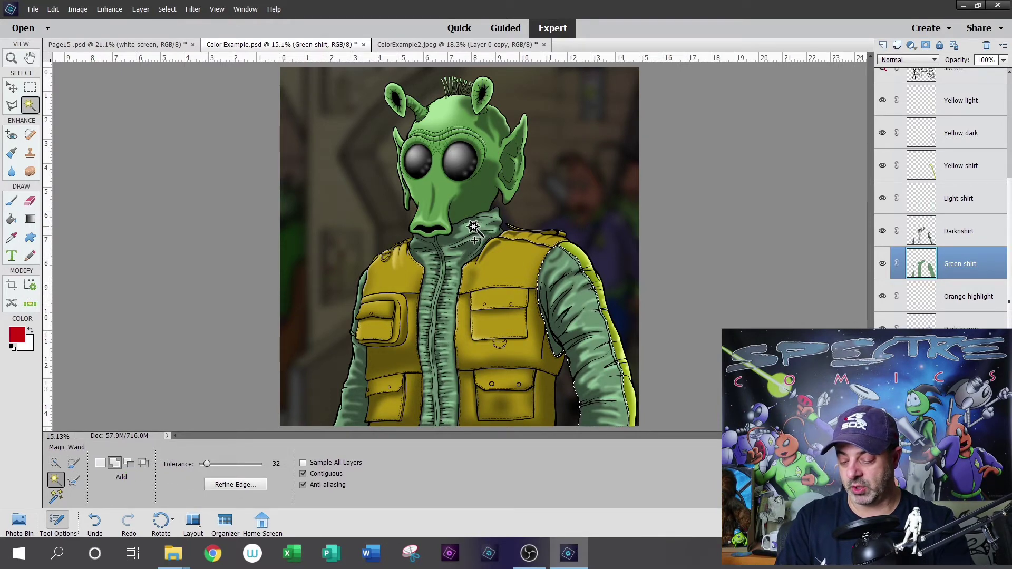
pyautogui.click(359, 380)
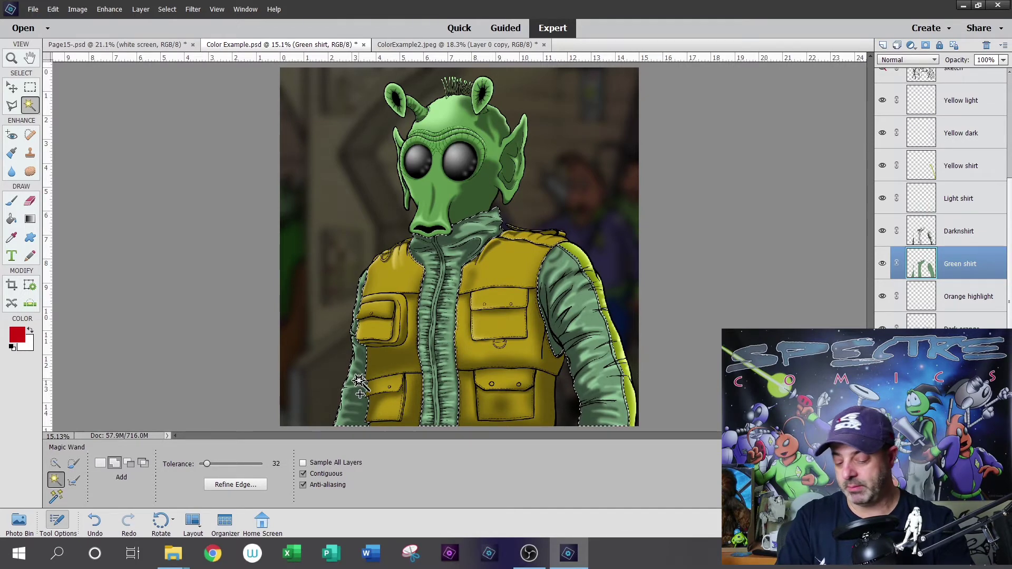
pyautogui.click(31, 86)
pyautogui.rightClick(530, 282)
pyautogui.click(530, 284)
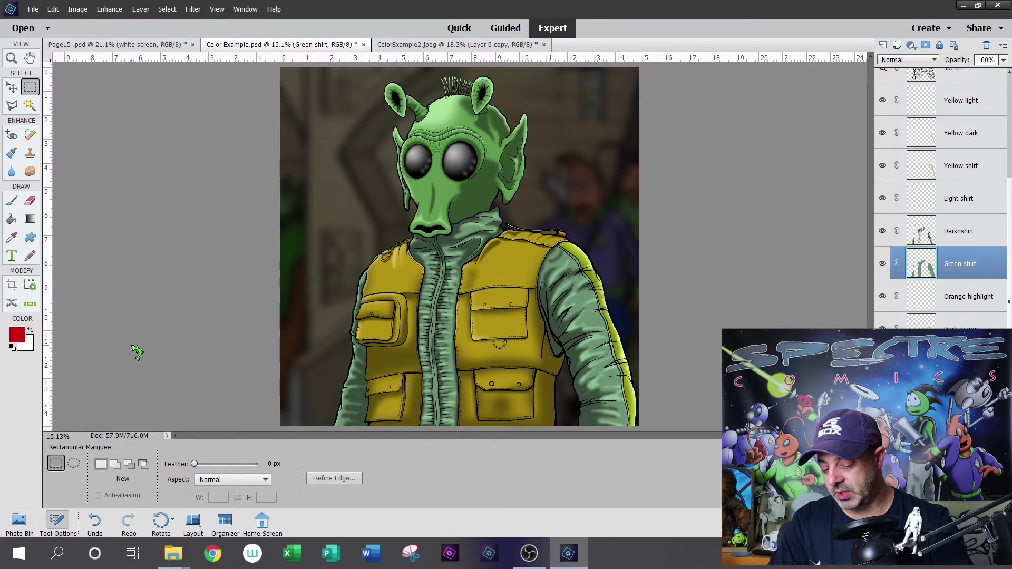
# Select every green shirt area on the Green shirt layer with the Magic Wand's Contiguous option off, and fill it with a strong red.
pyautogui.click(30, 106)
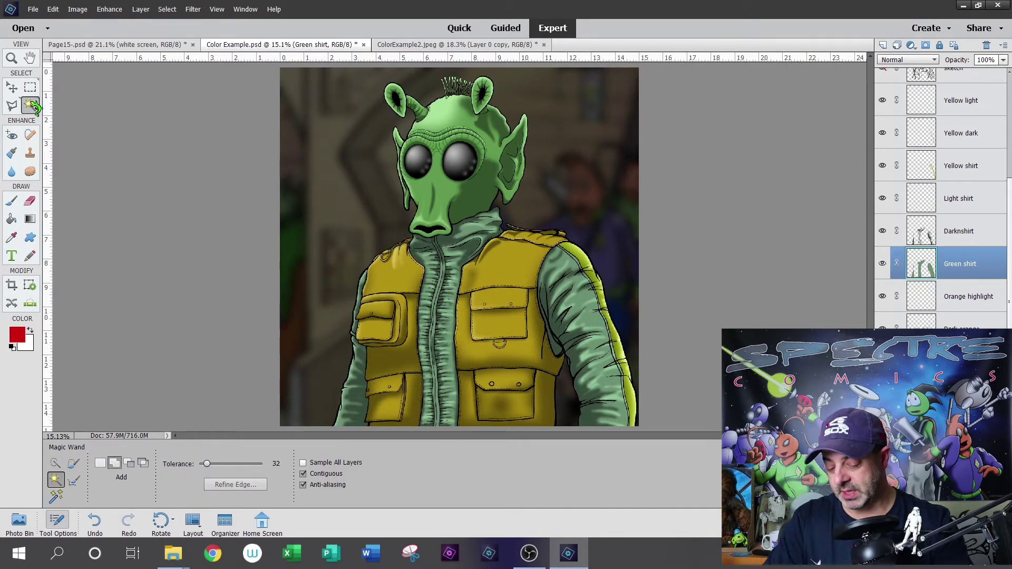
pyautogui.click(596, 311)
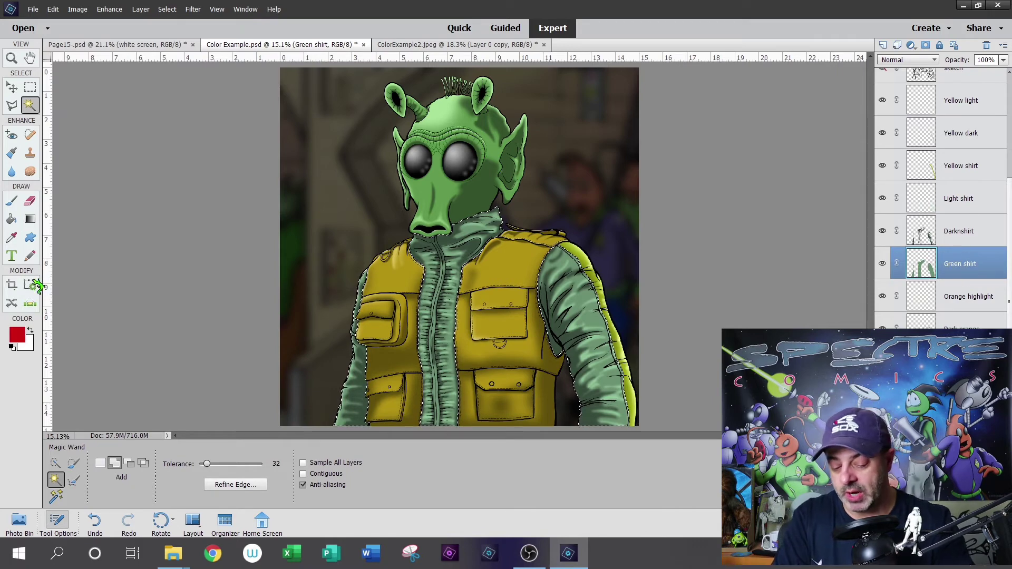
pyautogui.click(17, 334)
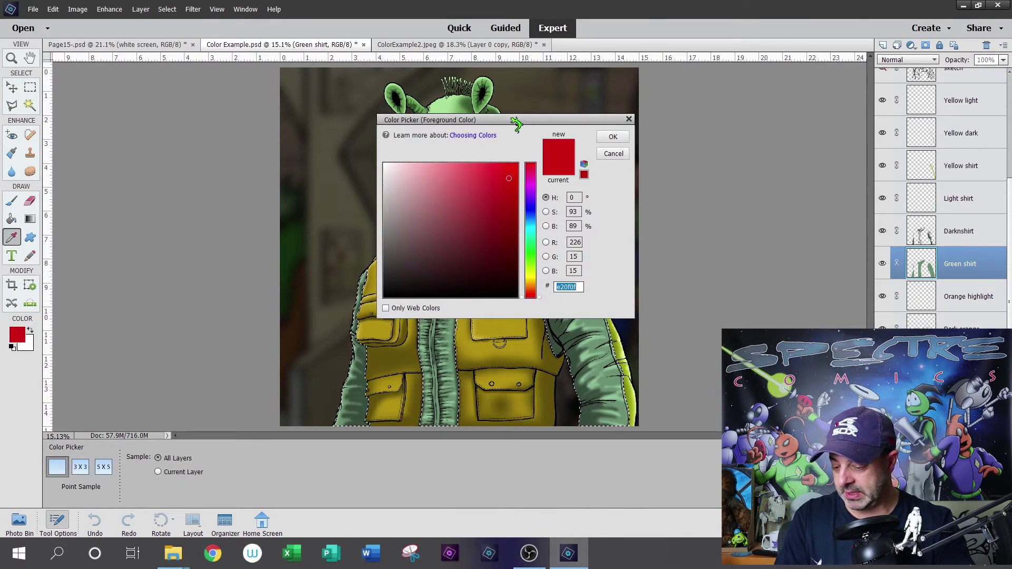
pyautogui.click(490, 171)
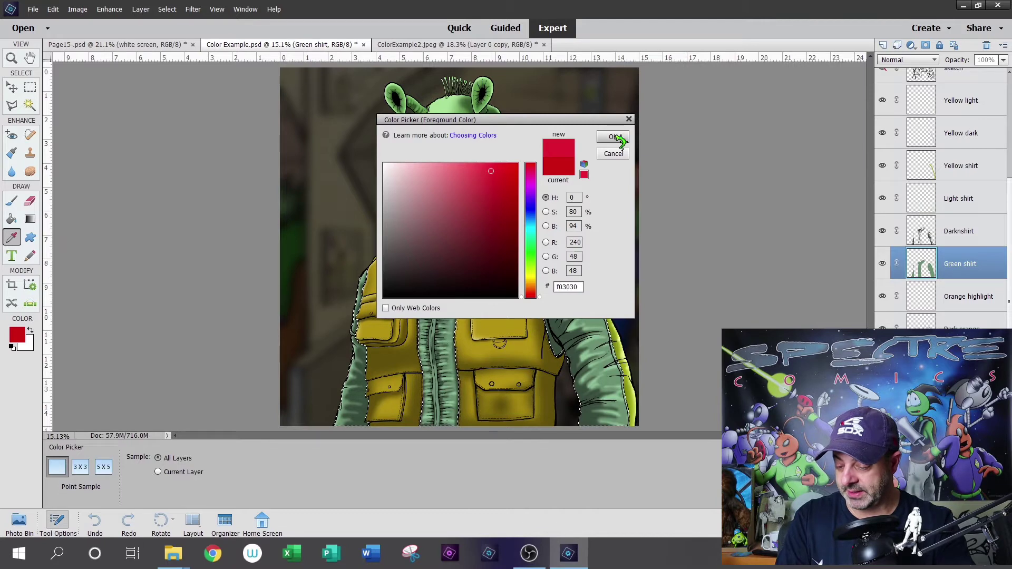
pyautogui.click(512, 182)
pyautogui.click(613, 137)
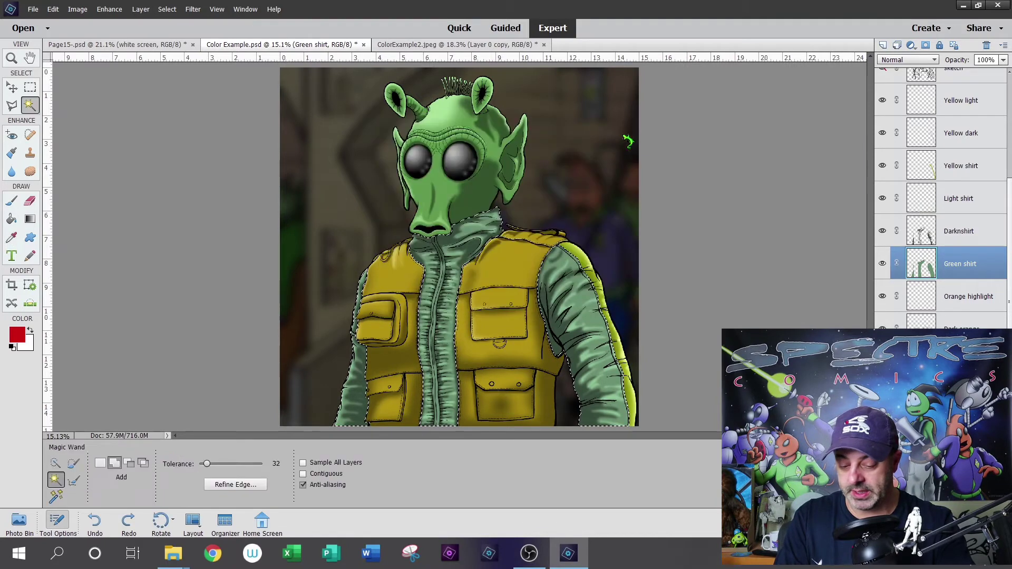
pyautogui.click(13, 219)
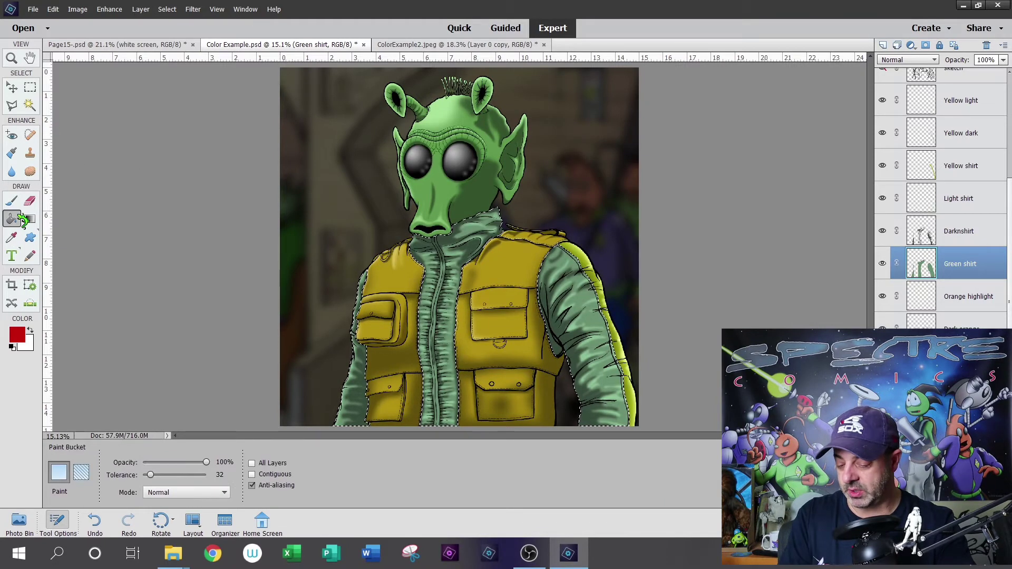
pyautogui.click(580, 303)
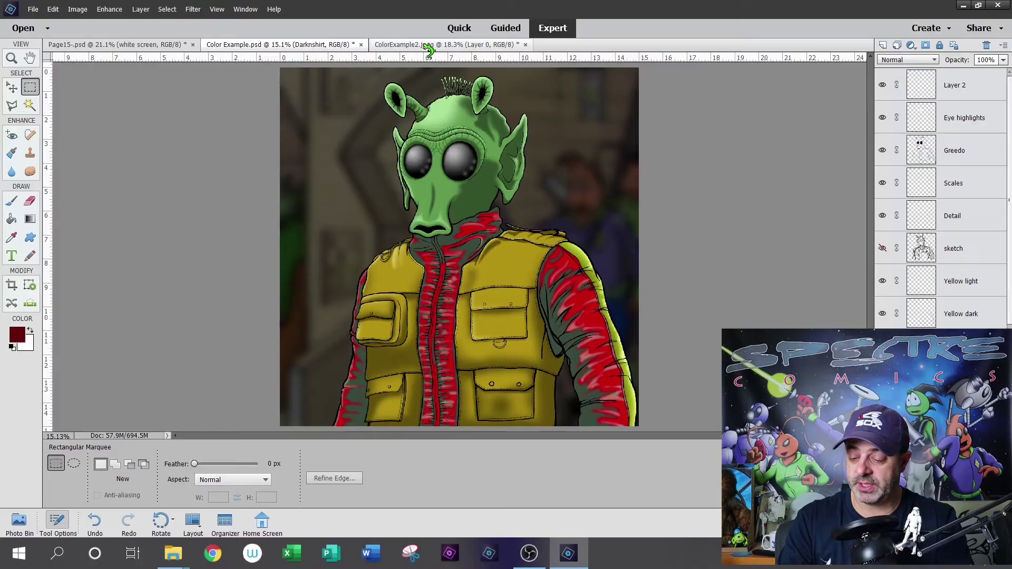
# Switch to the ColorExample2.jpeg photo and duplicate Layer 0 as Layer 0 copy in the same document.
pyautogui.click(432, 44)
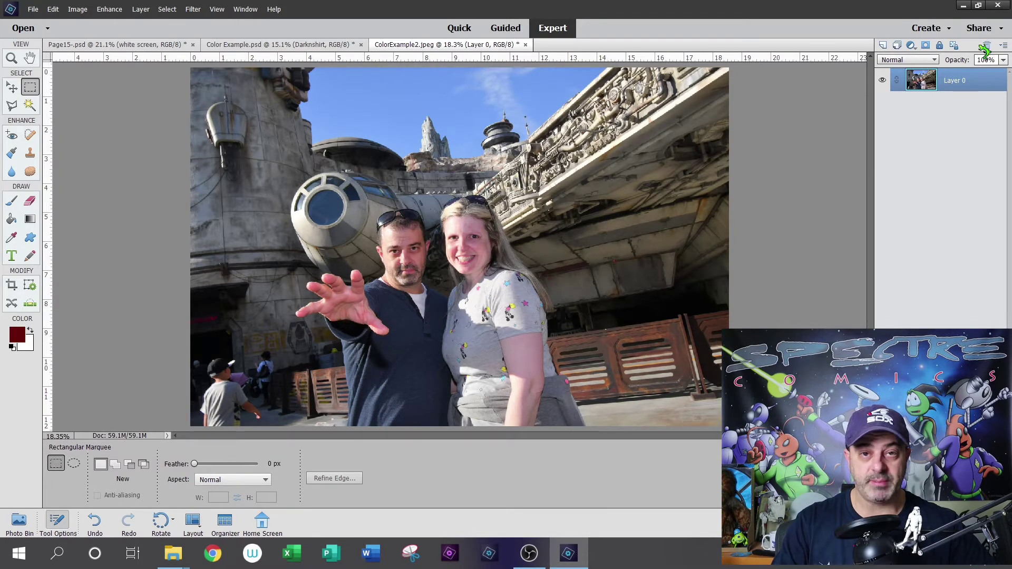
pyautogui.rightClick(967, 81)
pyautogui.click(959, 119)
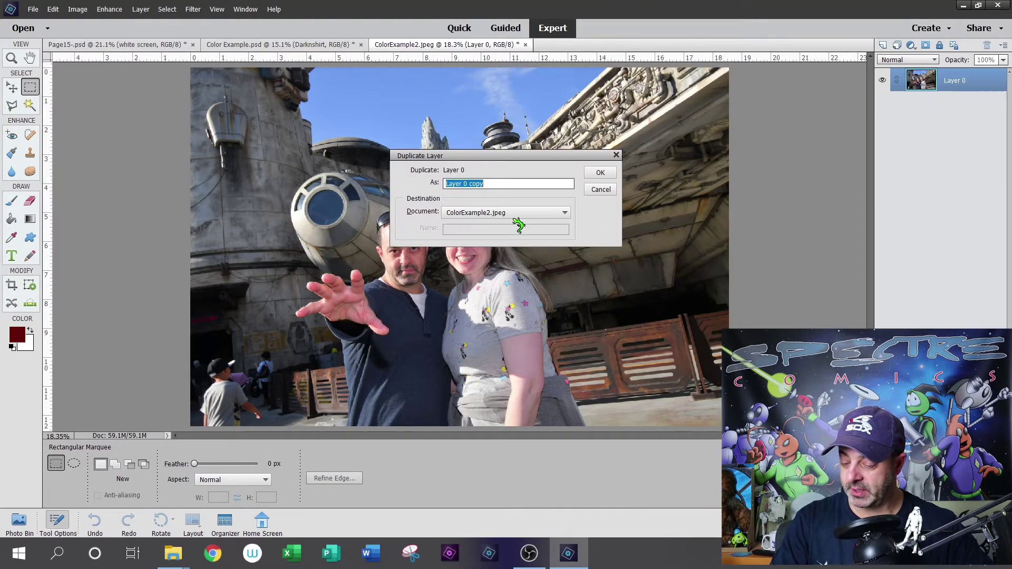
pyautogui.click(600, 170)
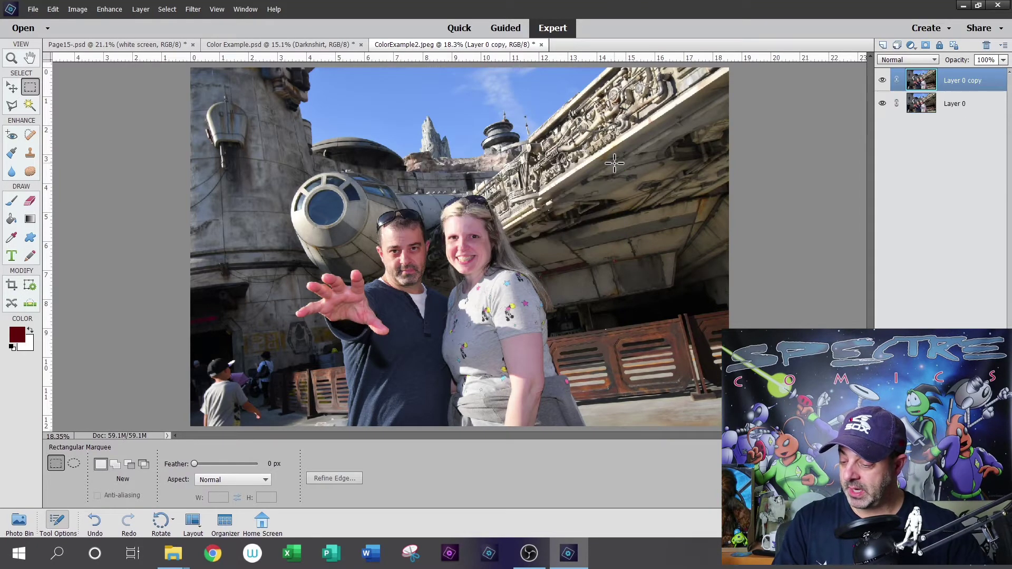
# Hide the original Layer 0 and make Layer 0 copy the active layer.
pyautogui.click(976, 108)
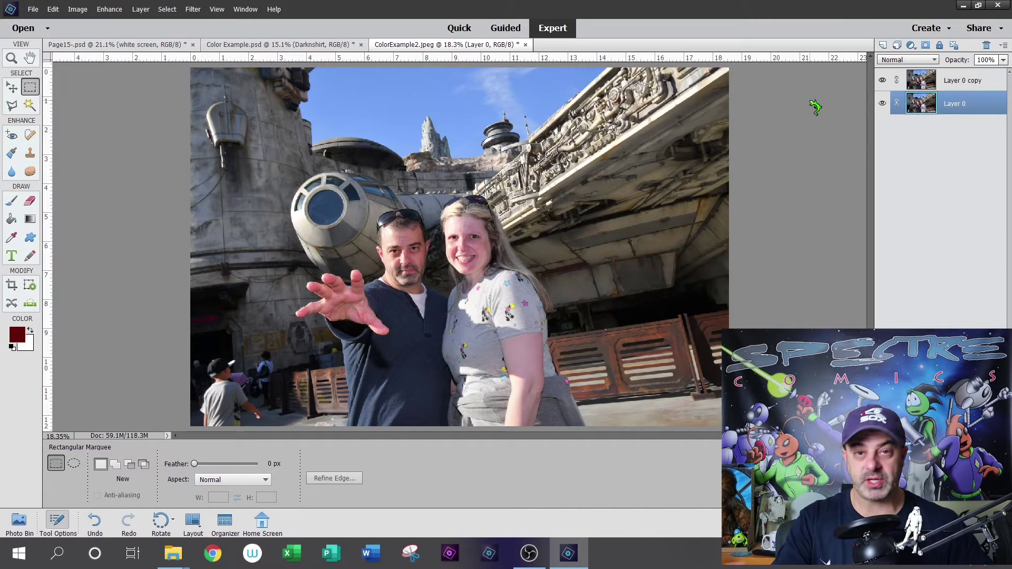
pyautogui.click(883, 103)
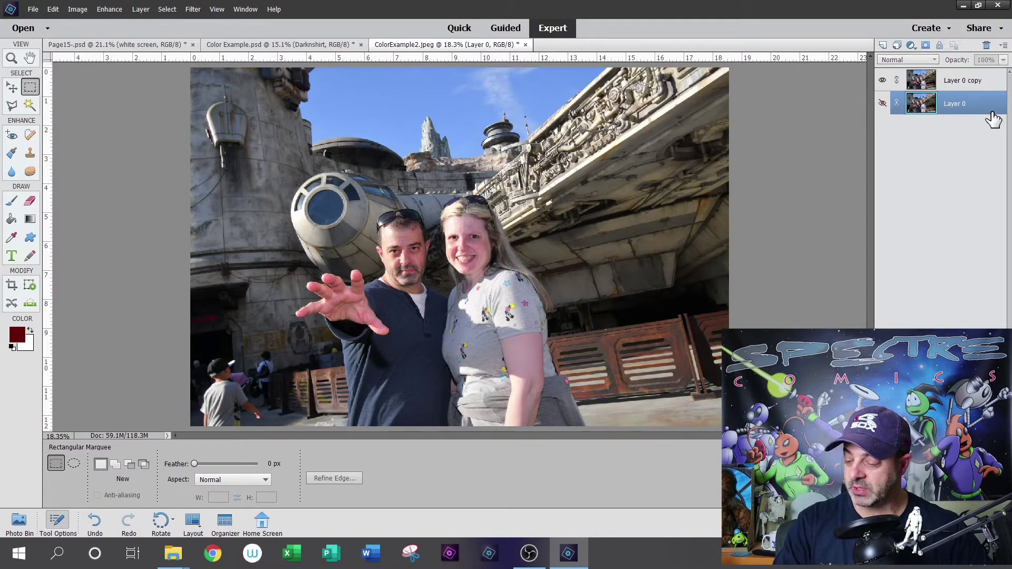
pyautogui.click(967, 83)
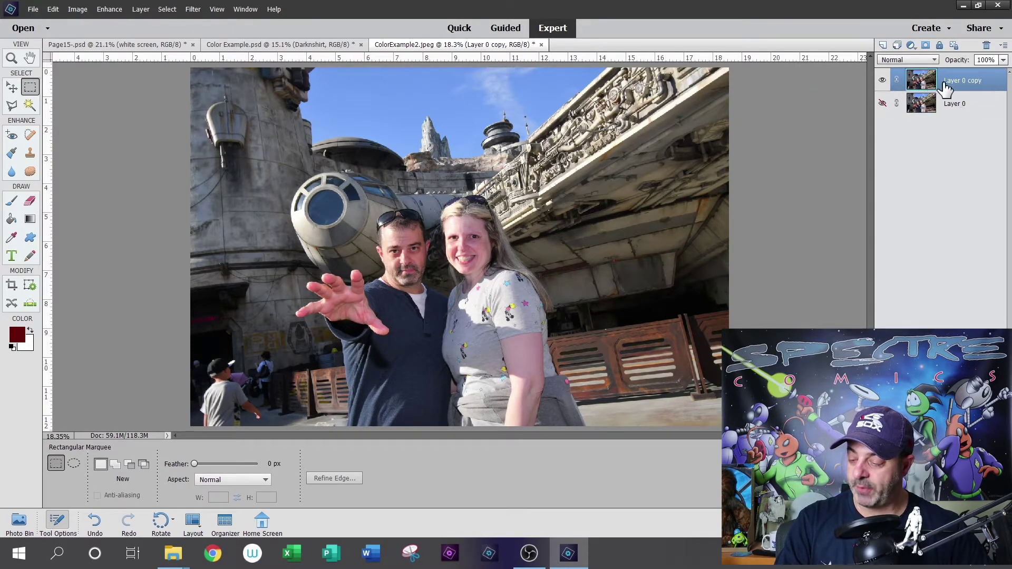
# Start a Polygonal Lasso outline of the man's navy shirt along the outer edge of the raised sleeve's cuff.
pyautogui.click(20, 59)
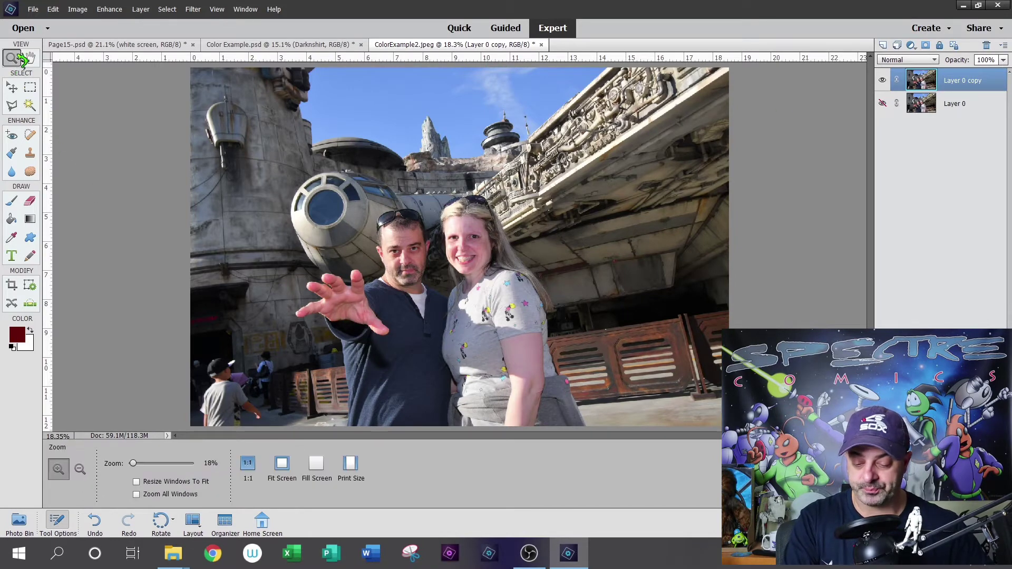
pyautogui.moveTo(266, 244); pyautogui.dragTo(537, 424)
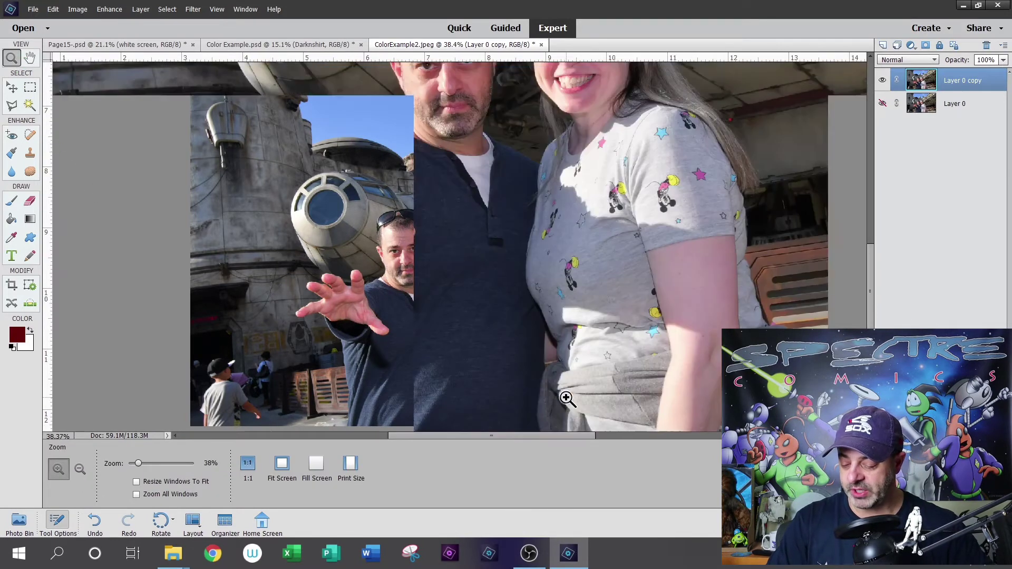
pyautogui.moveTo(619, 282); pyautogui.dragTo(550, 272)
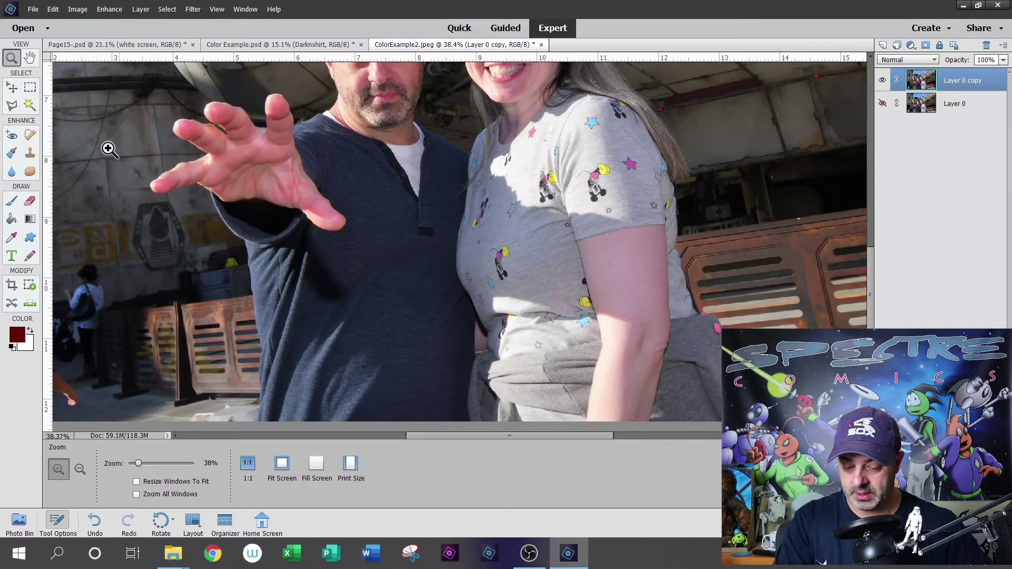
pyautogui.click(15, 107)
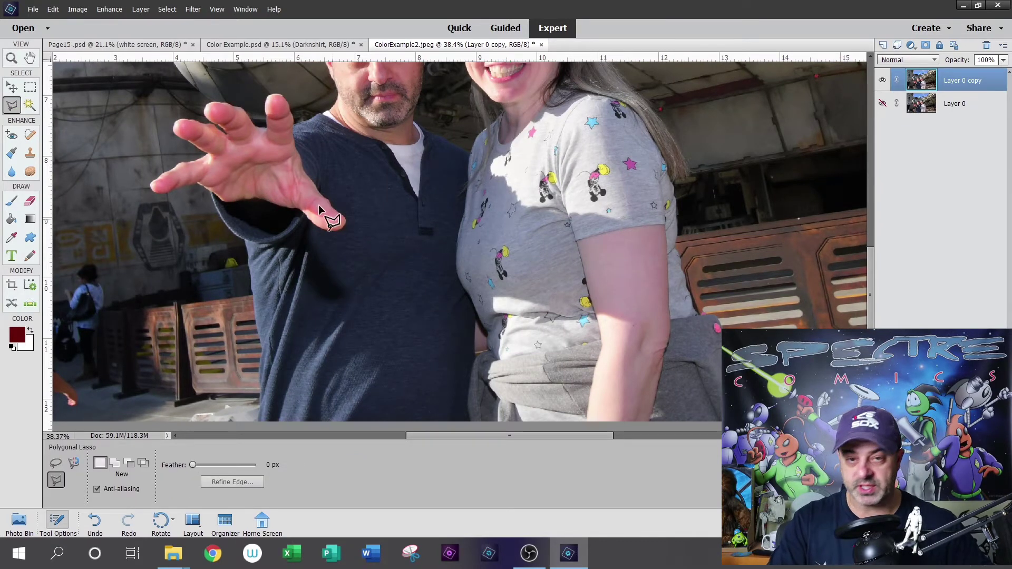
pyautogui.click(11, 58)
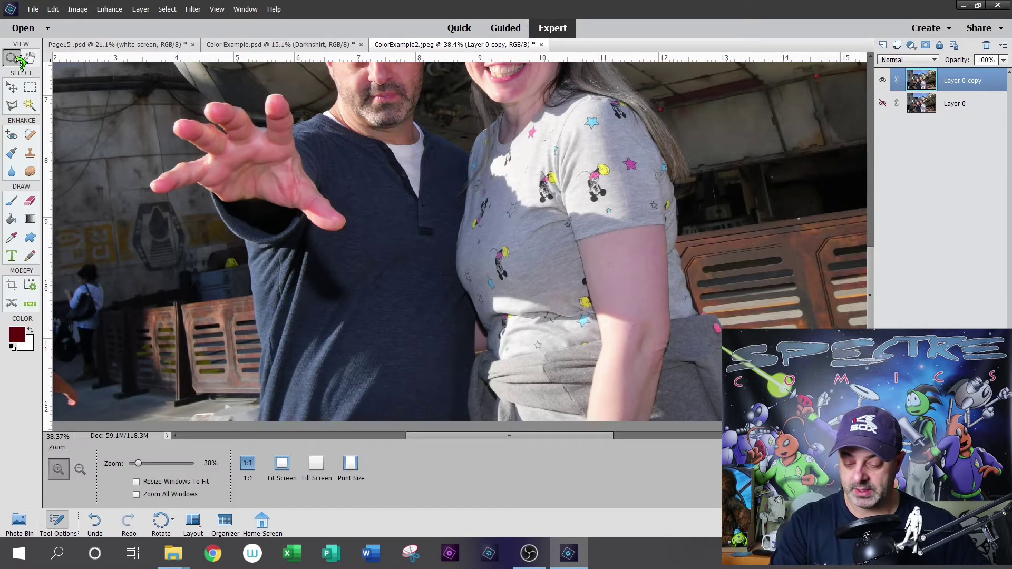
pyautogui.click(466, 249)
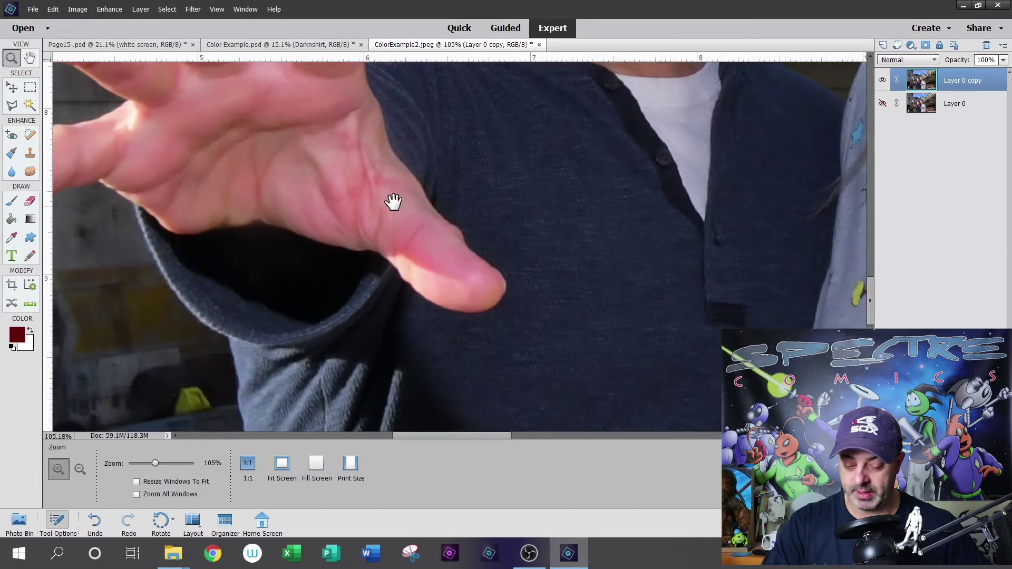
pyautogui.click(398, 205)
pyautogui.click(12, 105)
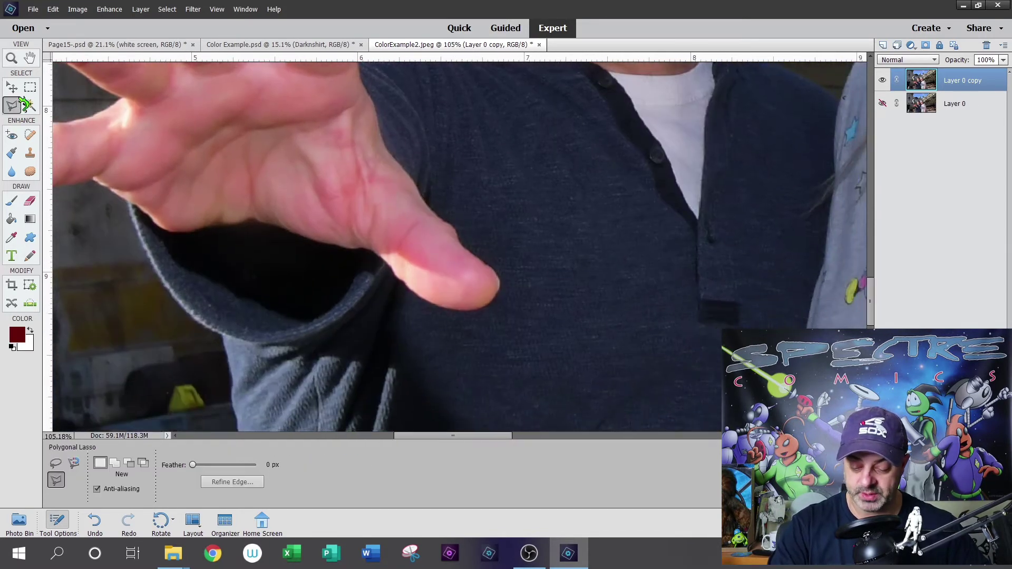
pyautogui.click(133, 222)
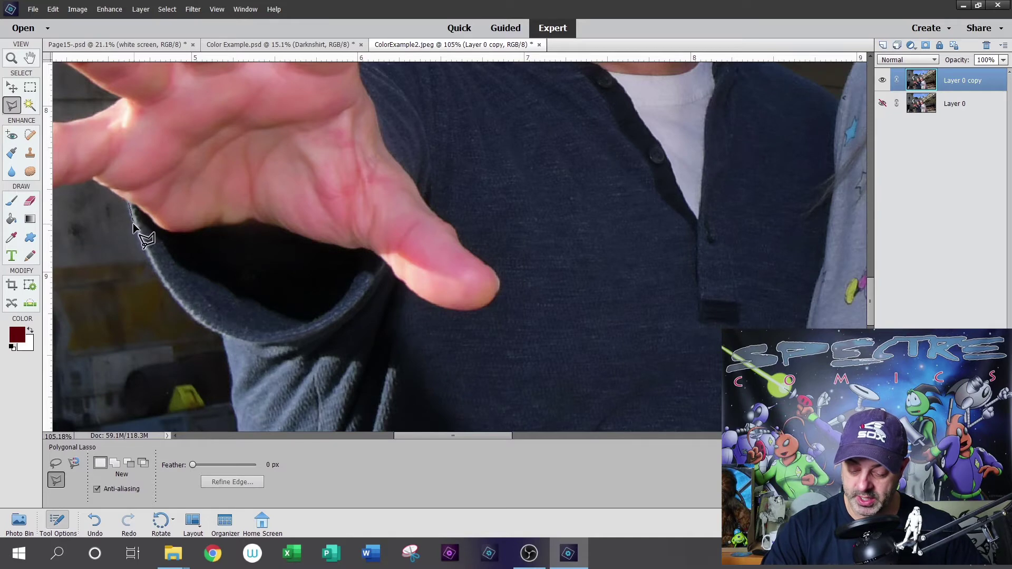
pyautogui.click(160, 279)
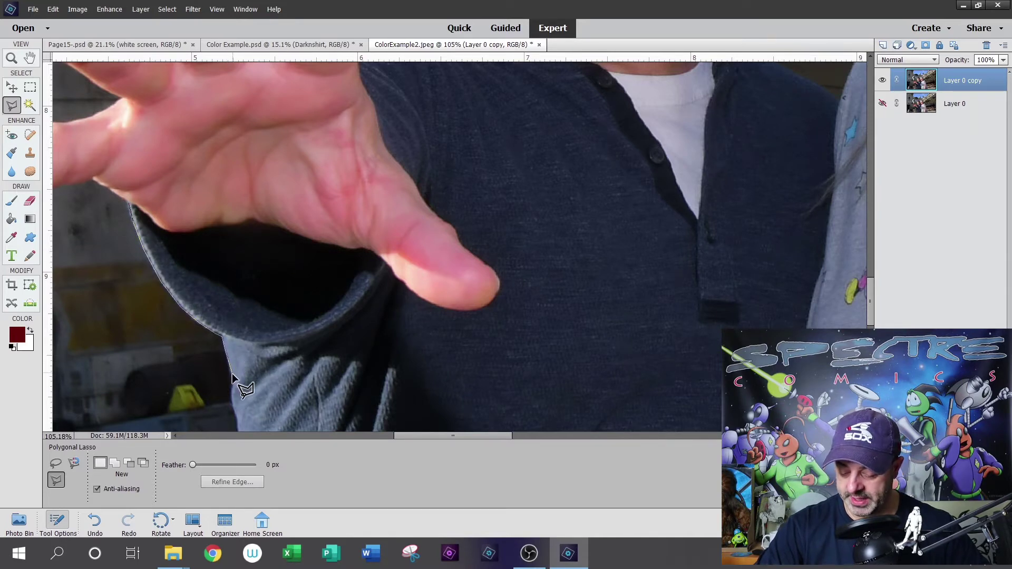
pyautogui.scroll(-3, 231, 387)
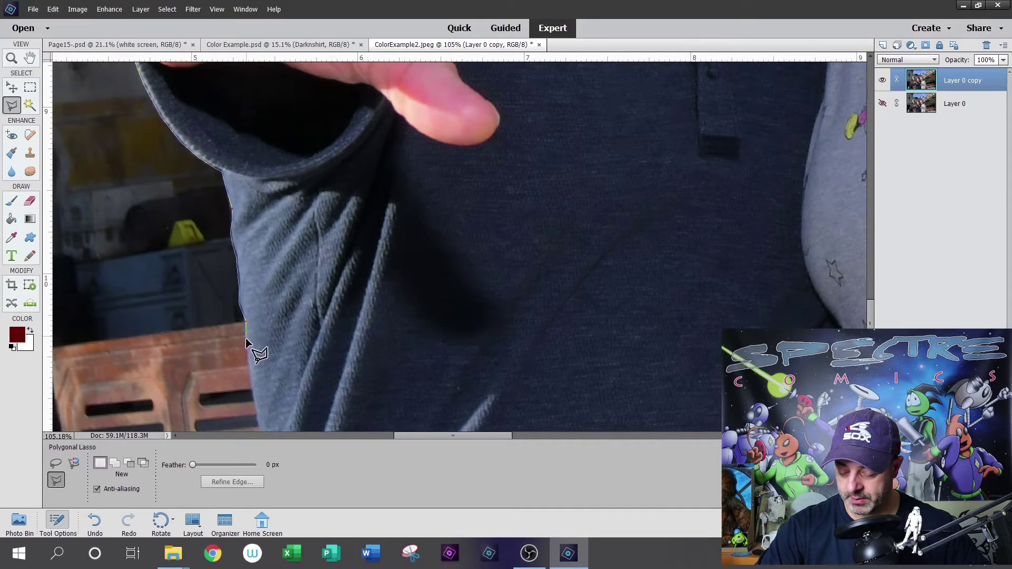
# Continue the Polygonal Lasso outline down the shirt's outer side and along the photo's lower edge to the woman's tied grey sweatshirt.
pyautogui.click(258, 294)
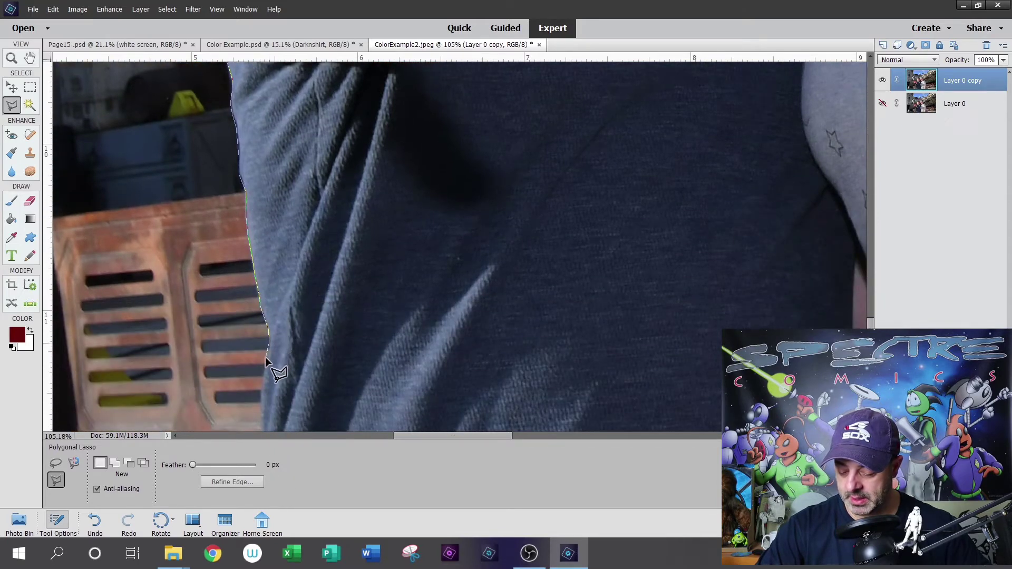
pyautogui.click(261, 400)
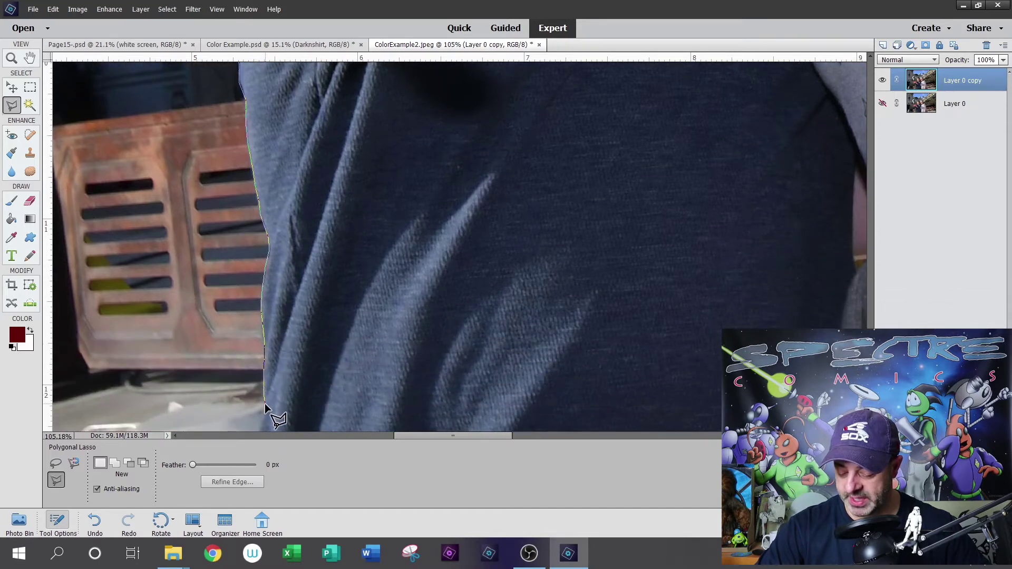
pyautogui.click(265, 403)
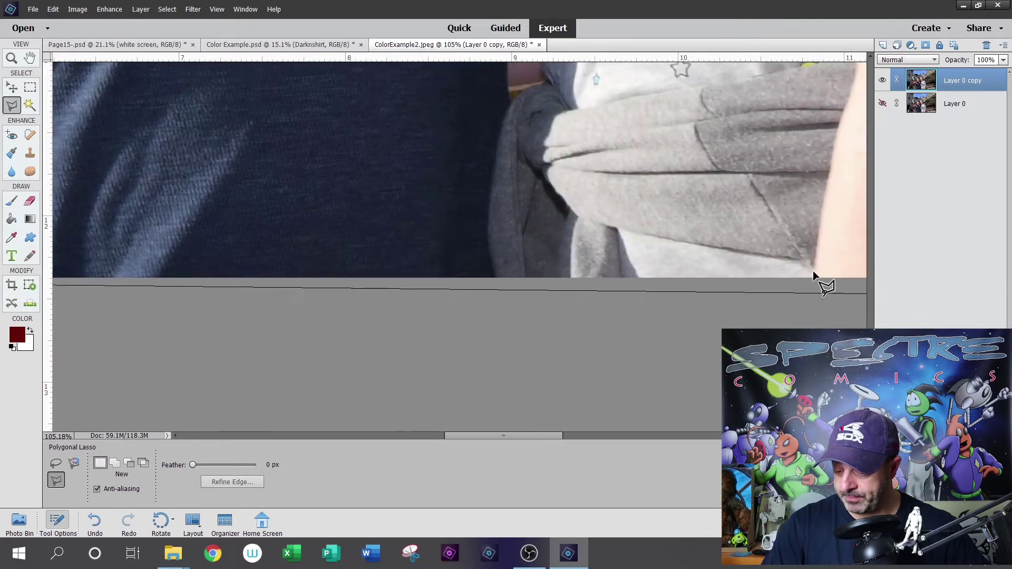
pyautogui.click(496, 279)
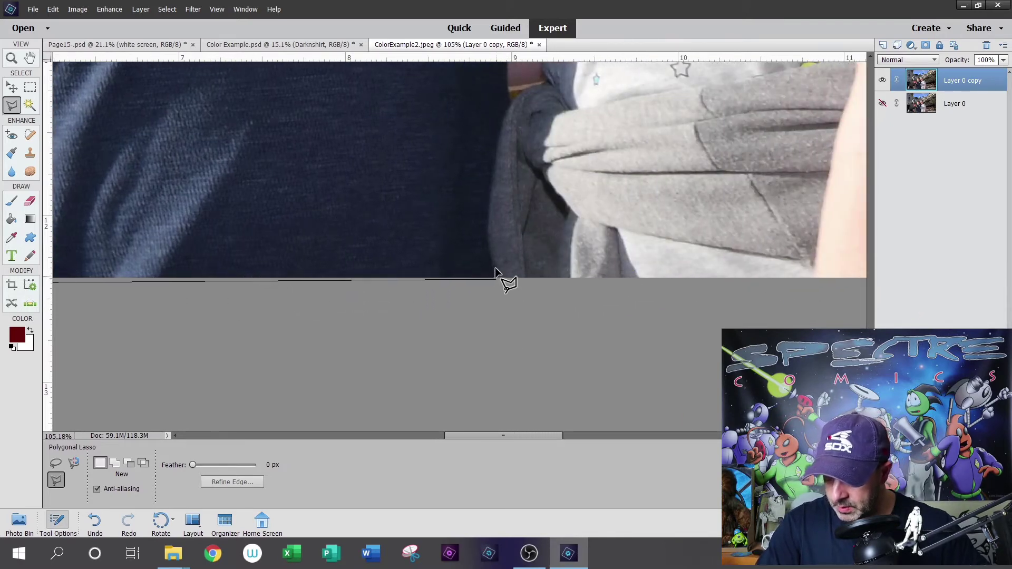
# Trace the lasso outline up the navy shirt's border with the woman's clothing to the man's far shoulder.
pyautogui.click(489, 245)
pyautogui.click(487, 218)
pyautogui.click(493, 179)
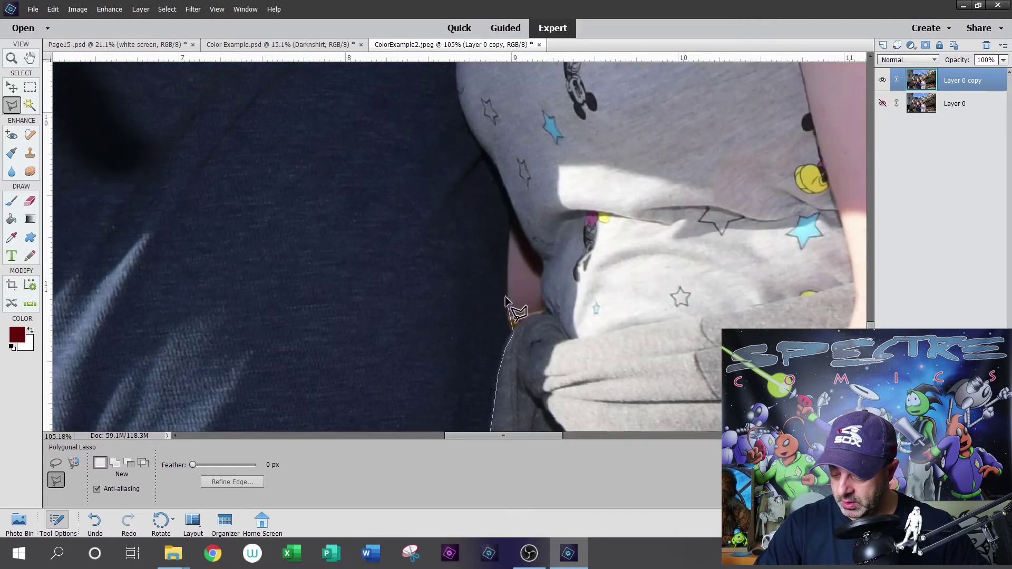
pyautogui.click(509, 319)
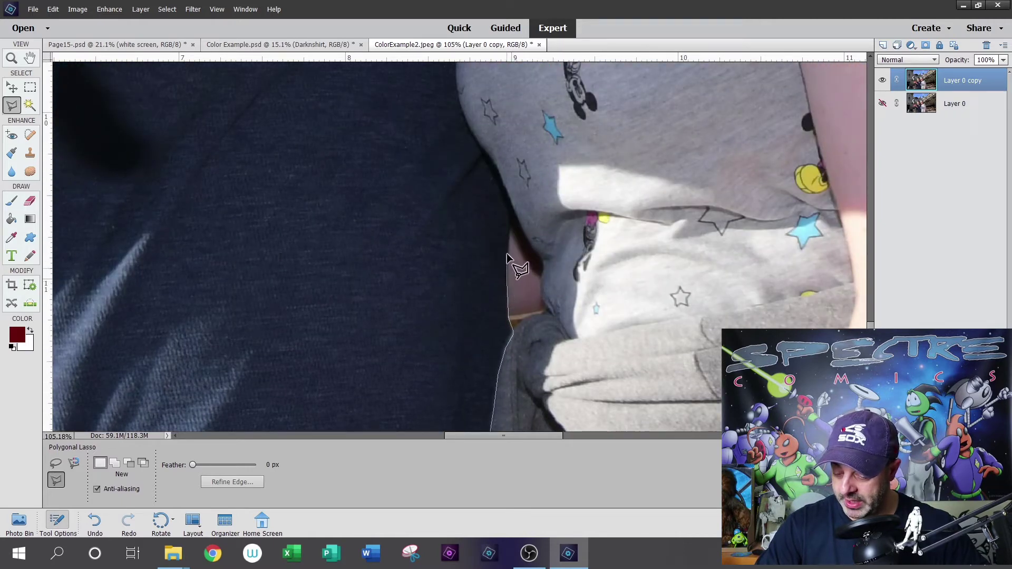
pyautogui.click(510, 227)
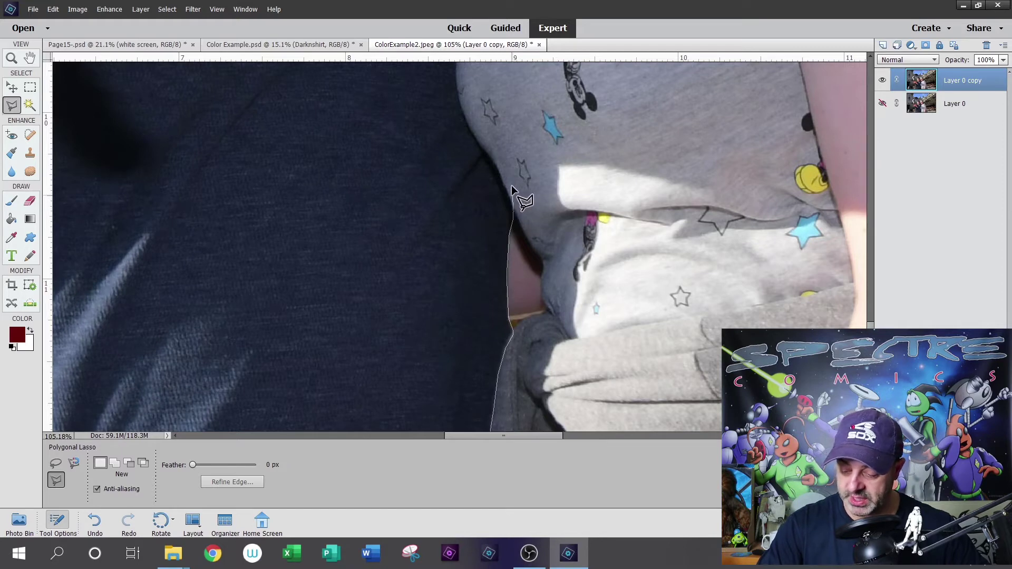
pyautogui.click(494, 157)
pyautogui.click(464, 120)
pyautogui.scroll(3, 463, 64)
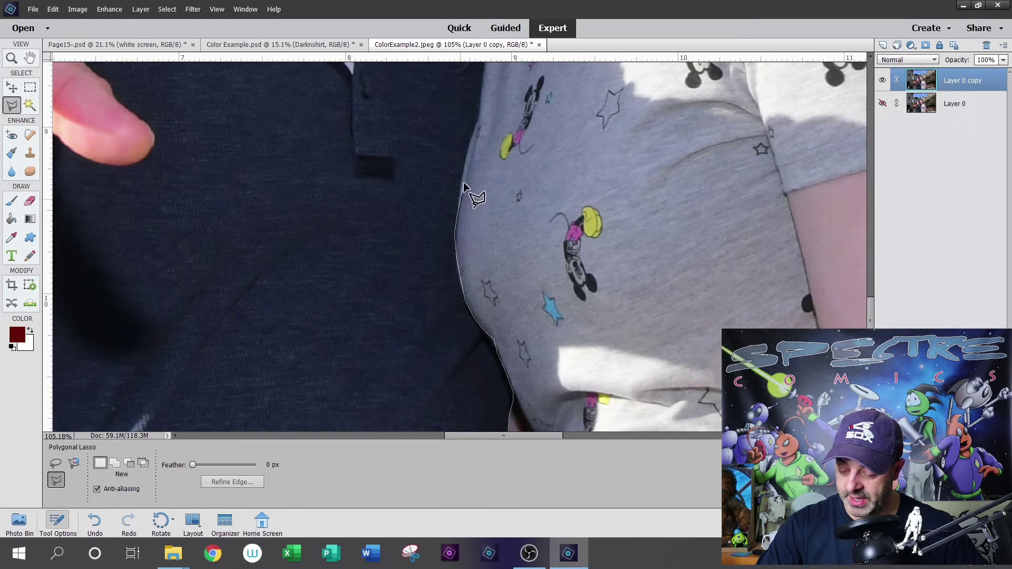
pyautogui.click(479, 119)
pyautogui.scroll(3, 477, 127)
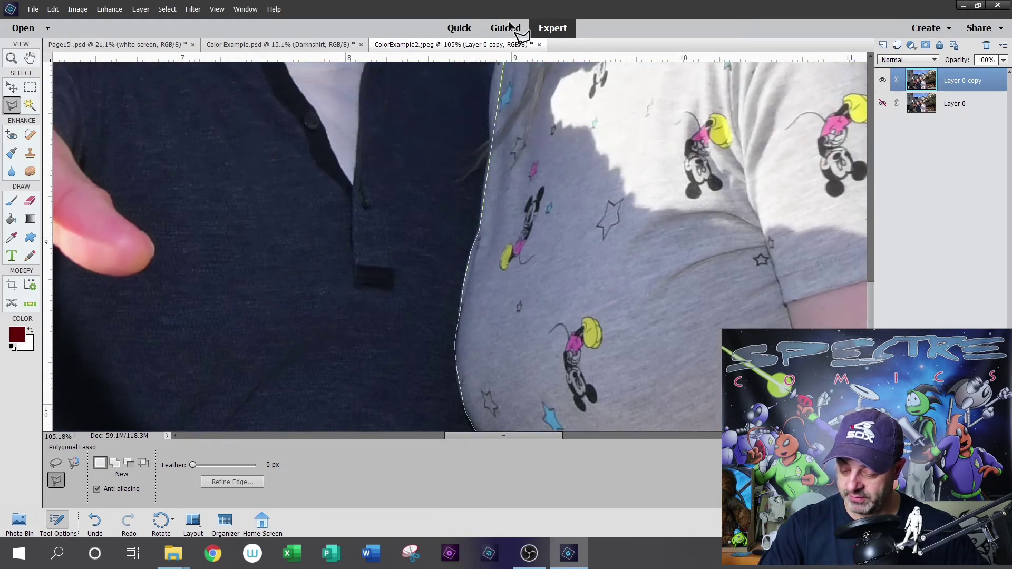
pyautogui.click(493, 151)
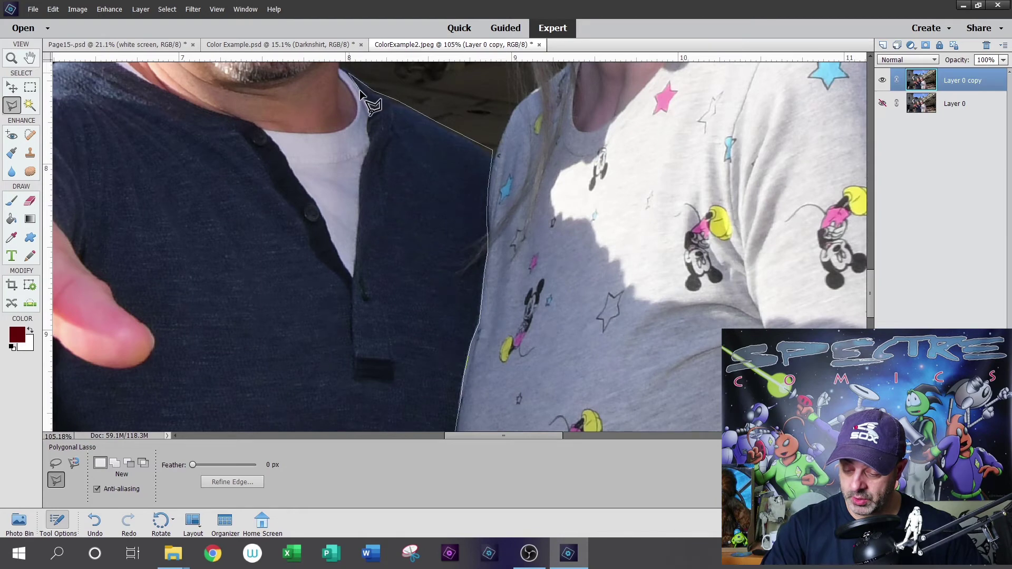
# Carry the lasso outline around the shirt's open neckline, leaving the white undershirt outside the selection.
pyautogui.click(369, 140)
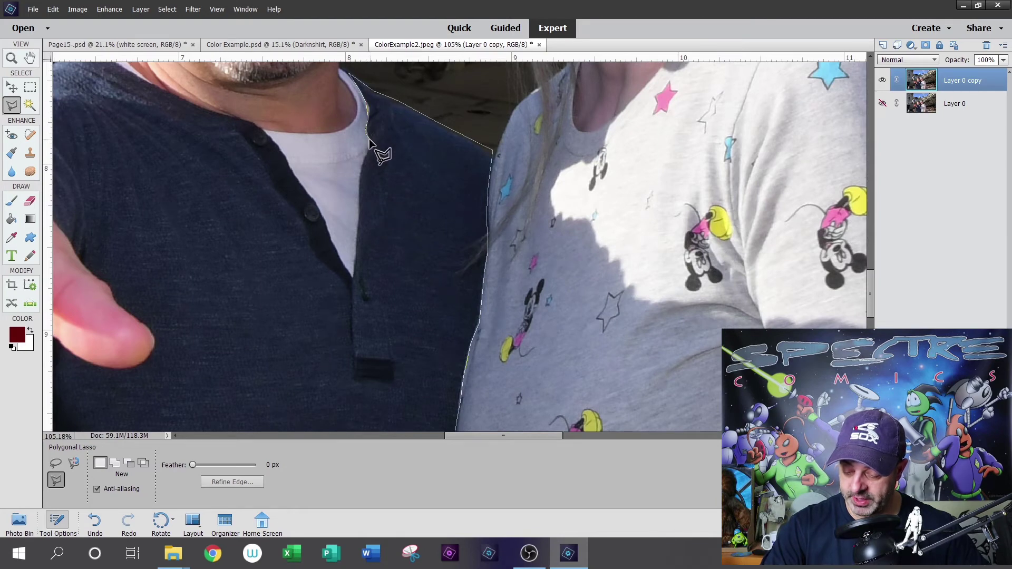
pyautogui.click(360, 177)
pyautogui.click(352, 278)
pyautogui.click(325, 222)
pyautogui.click(315, 202)
pyautogui.click(293, 175)
pyautogui.click(279, 151)
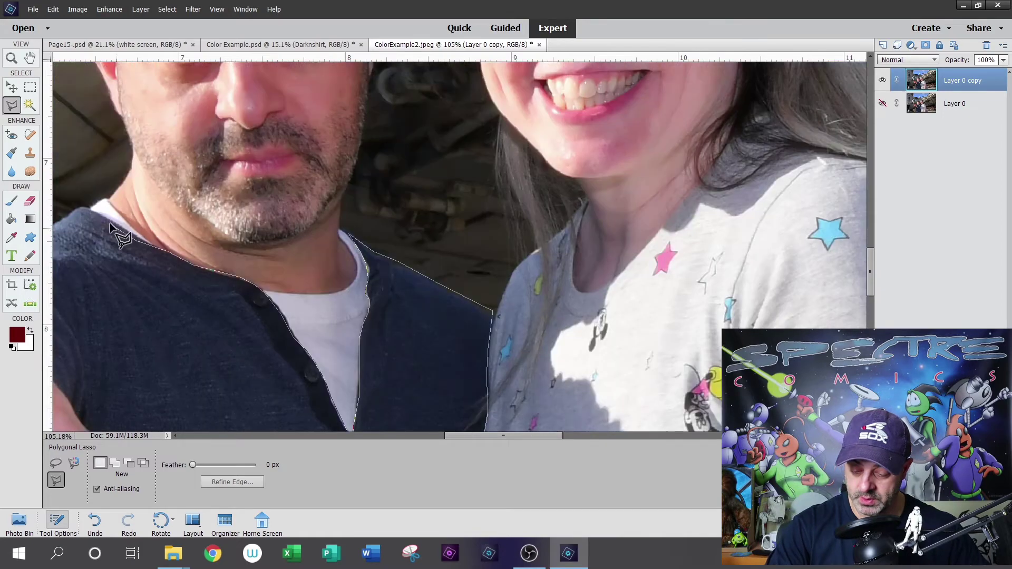
# Trace the near shoulder and around the outstretched hand and thumb, then close the lasso outline at the sleeve cuff.
pyautogui.click(70, 214)
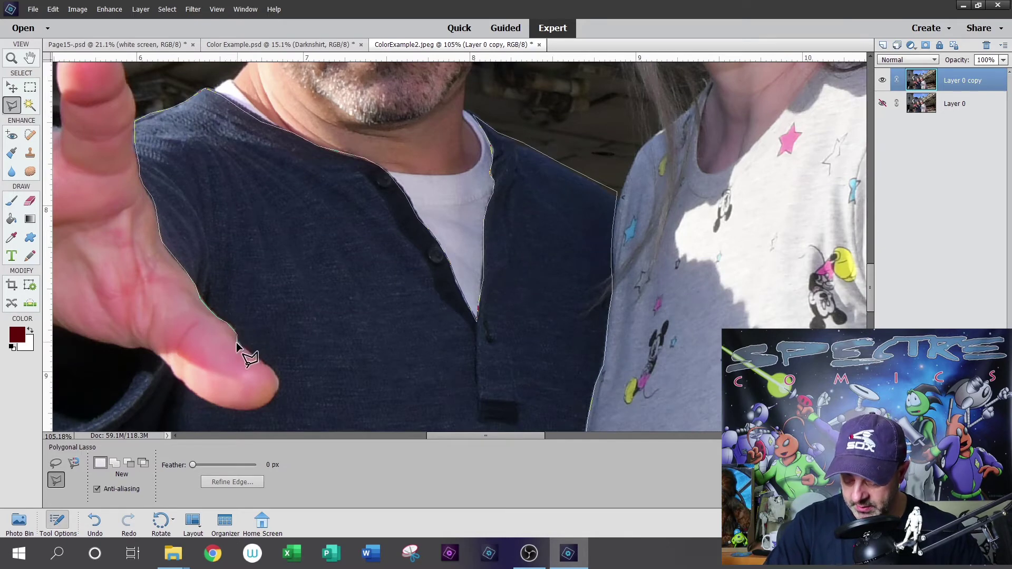
pyautogui.click(252, 410)
pyautogui.click(225, 410)
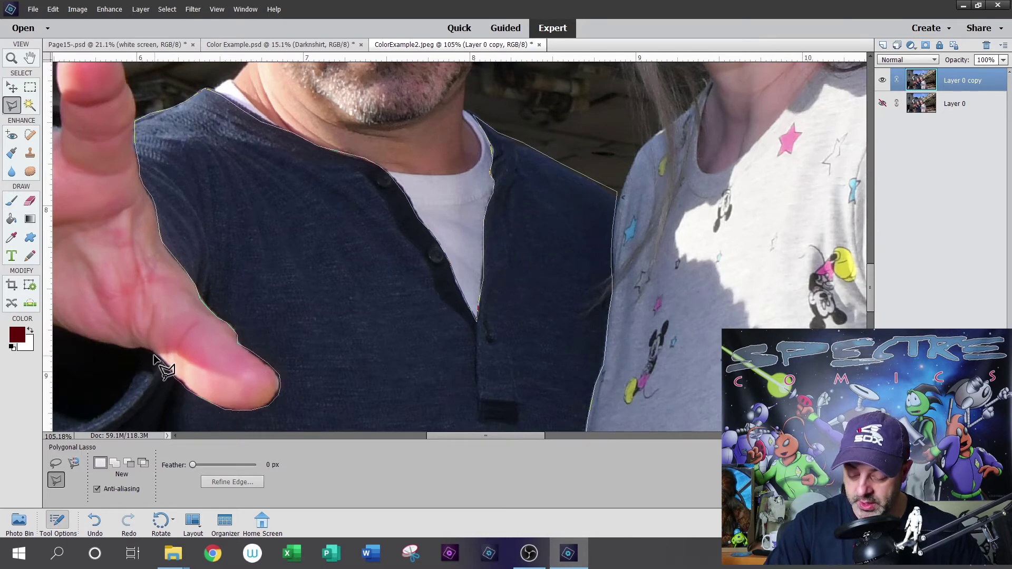
pyautogui.click(147, 352)
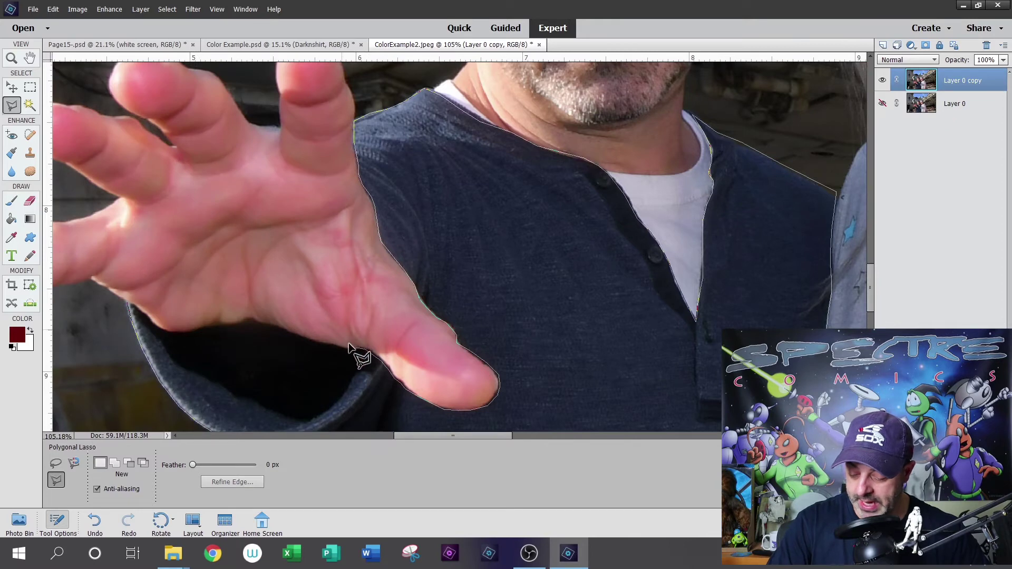
pyautogui.click(350, 347)
pyautogui.click(333, 342)
pyautogui.click(317, 342)
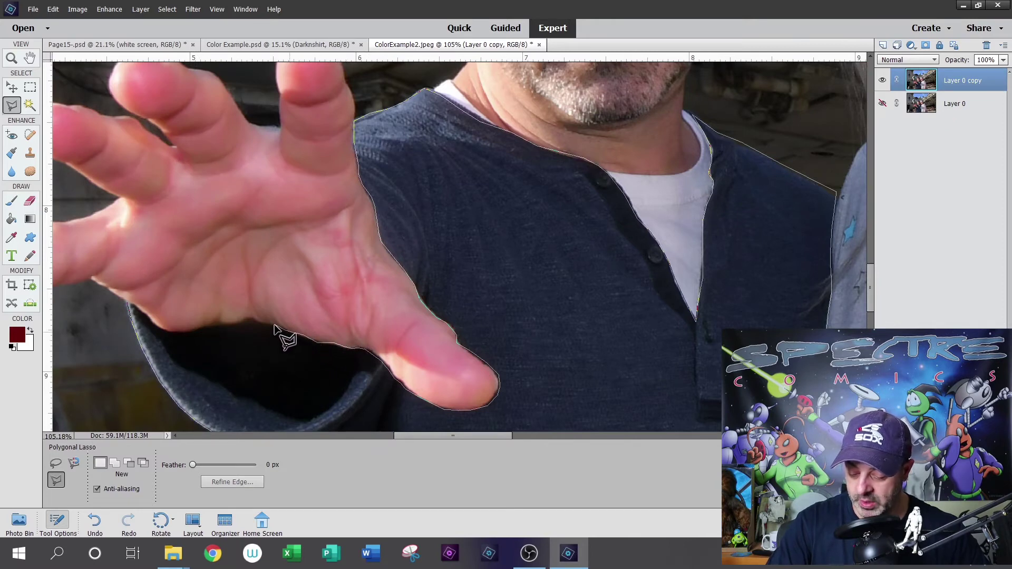
pyautogui.click(247, 316)
pyautogui.doubleClick(179, 332)
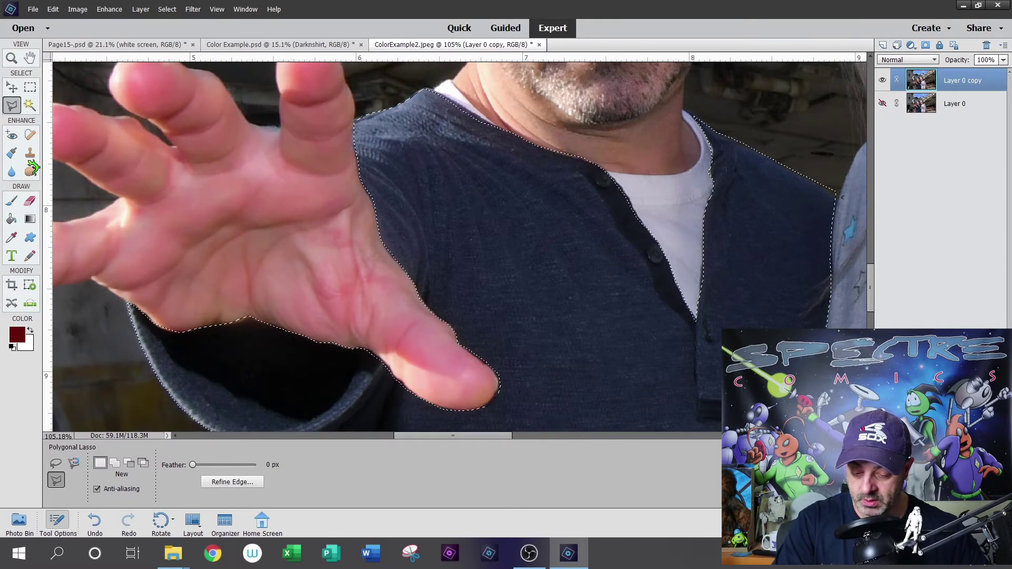
# Recolour the selected shirt purple with Hue/Saturation, setting Hue to -103 and Saturation to +15, and apply it.
pyautogui.press('z')
pyautogui.rightClick(410, 288)
pyautogui.click(428, 294)
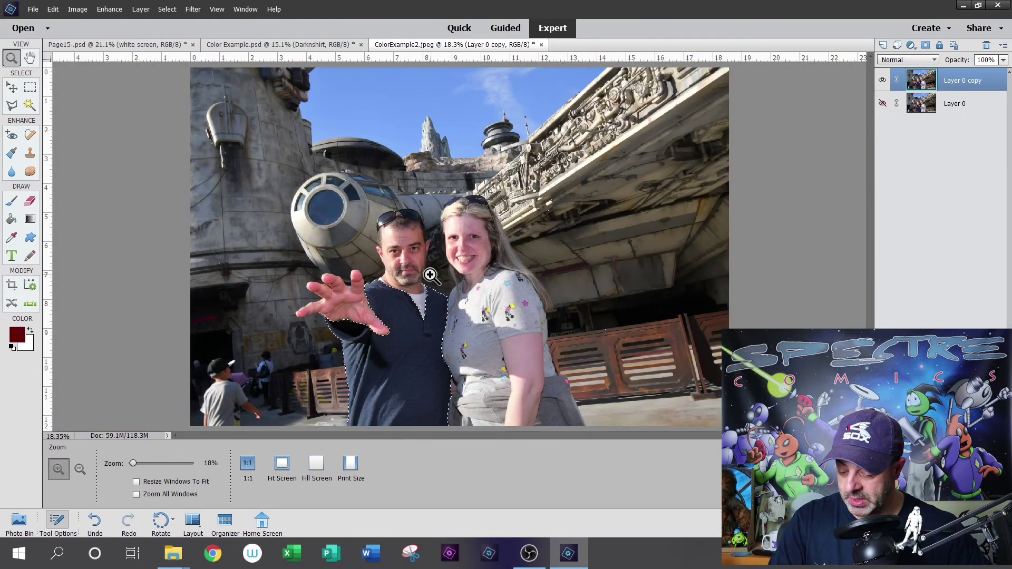
pyautogui.hscroll(3, 598, 256)
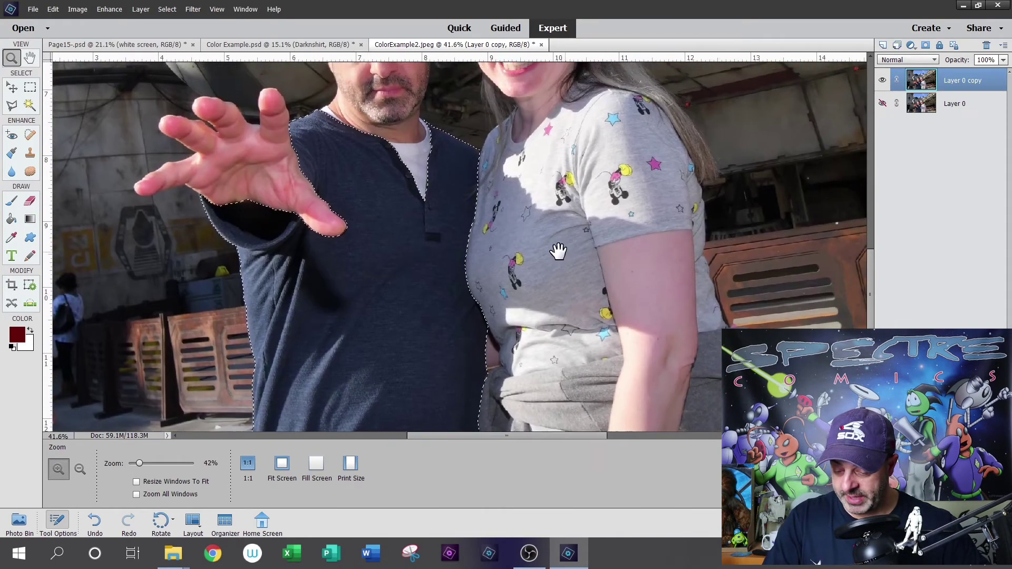
pyautogui.click(109, 9)
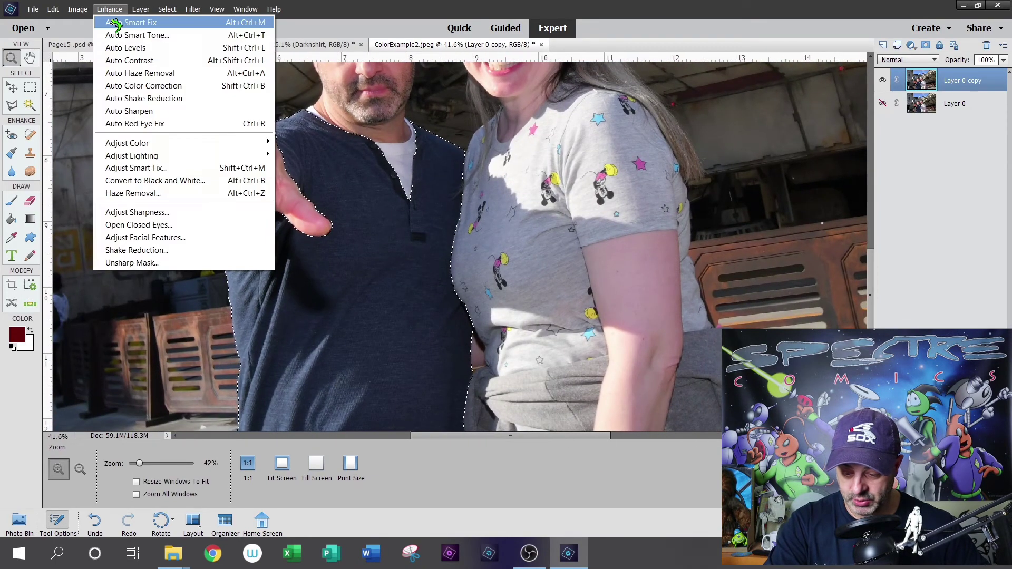
pyautogui.moveTo(268, 143)
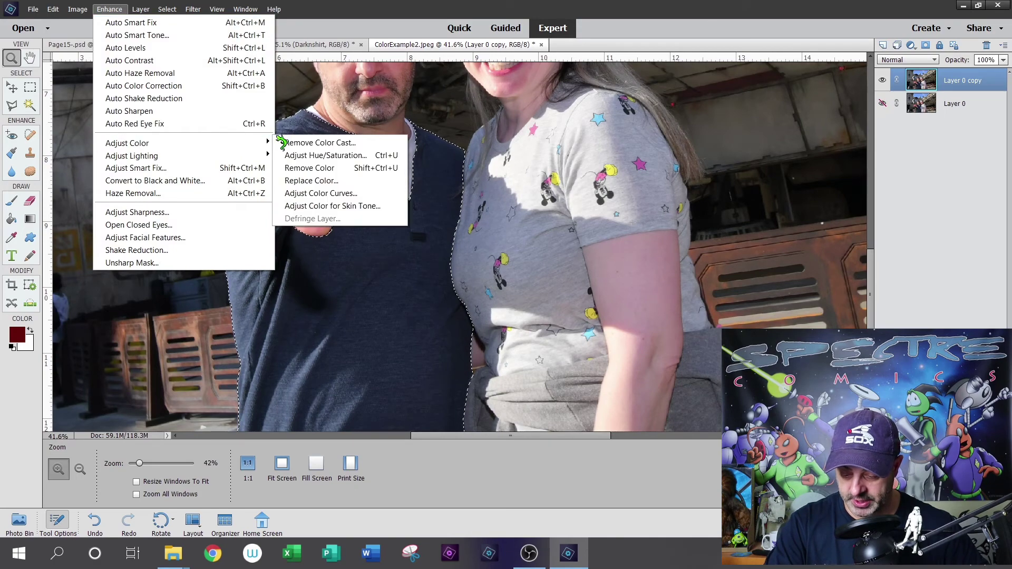
pyautogui.click(345, 157)
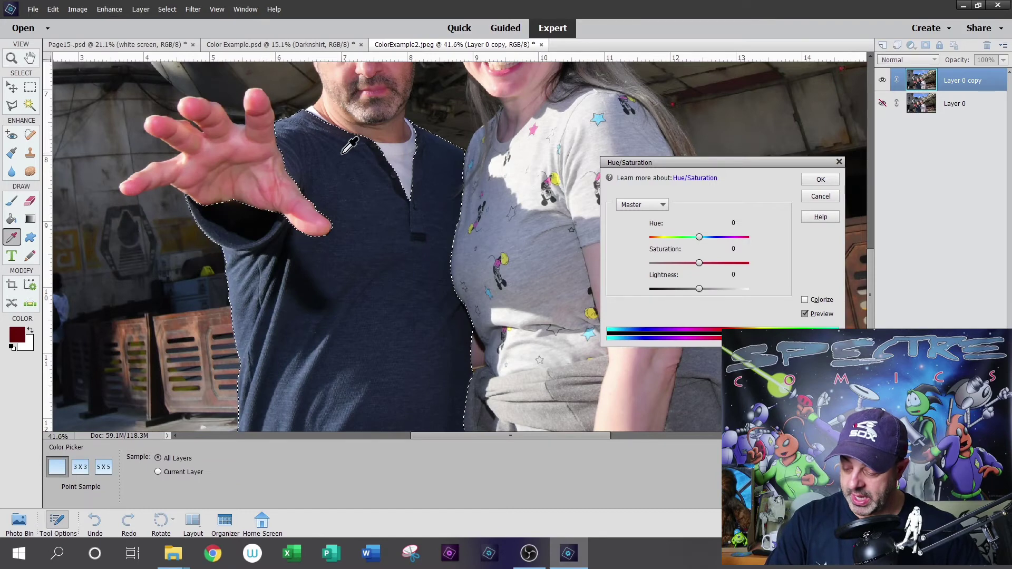
pyautogui.moveTo(742, 168); pyautogui.dragTo(715, 124)
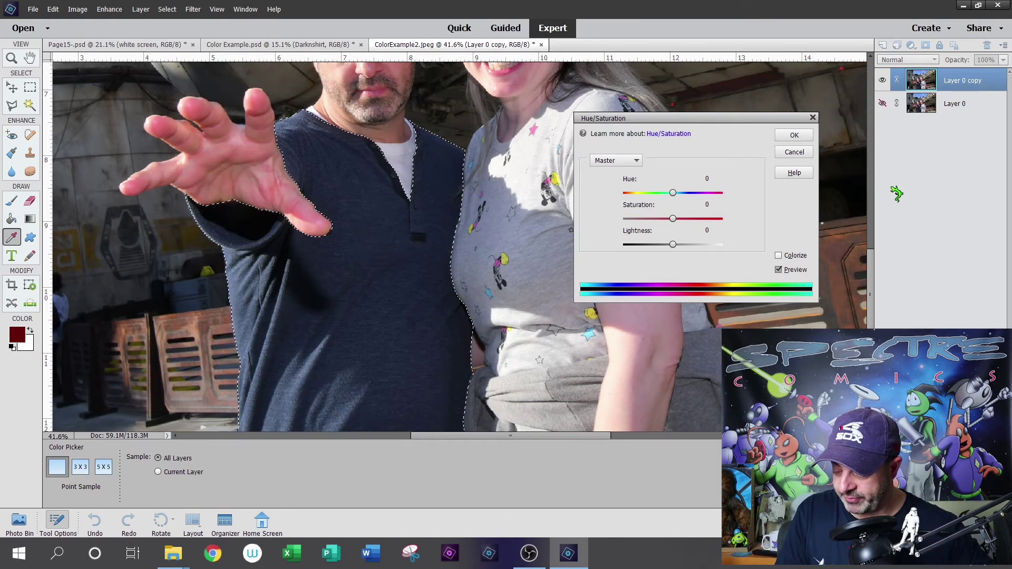
pyautogui.moveTo(677, 196); pyautogui.dragTo(712, 205)
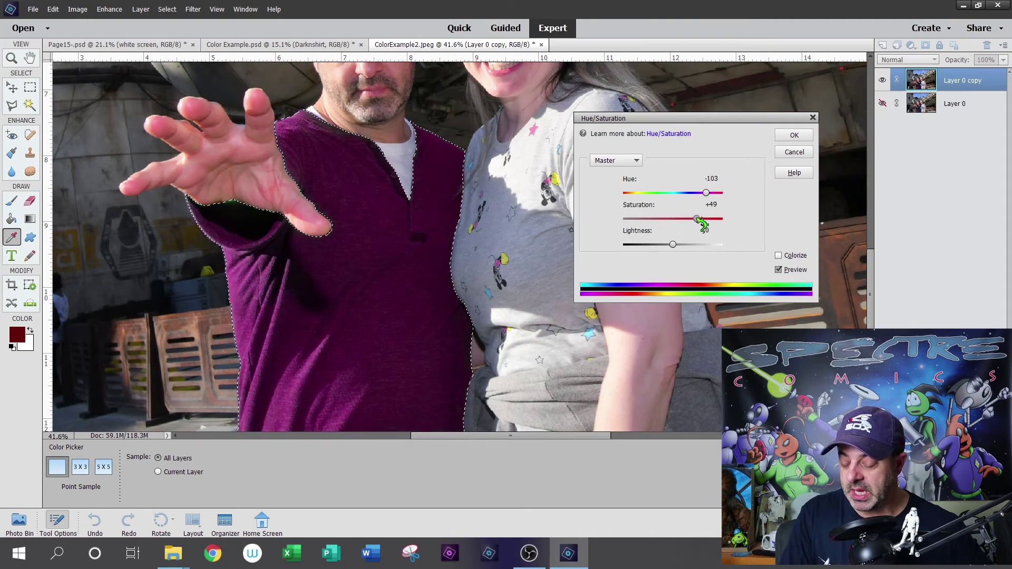
pyautogui.moveTo(702, 220); pyautogui.dragTo(685, 227)
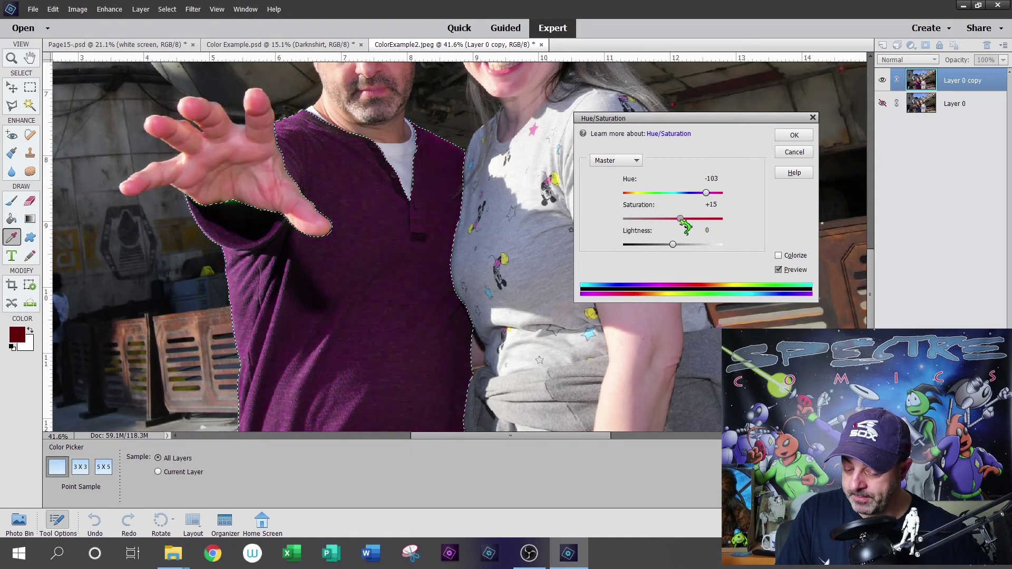
pyautogui.click(794, 135)
# Clear the shirt selection and fit the photo to the screen to check the recoloured shirt.
pyautogui.press('z')
pyautogui.click(28, 84)
pyautogui.click(579, 166)
pyautogui.click(18, 56)
pyautogui.rightClick(279, 183)
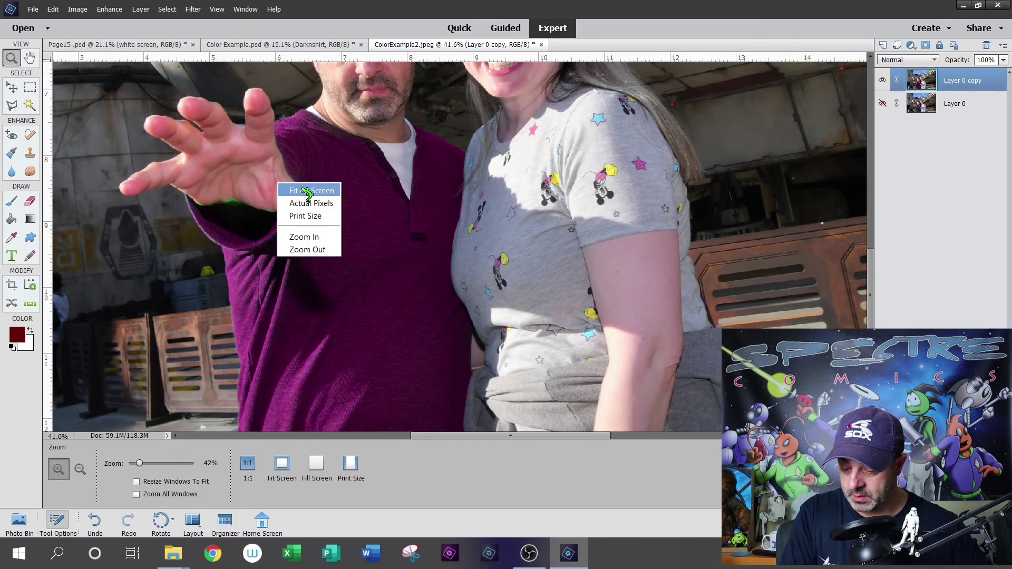
pyautogui.click(303, 190)
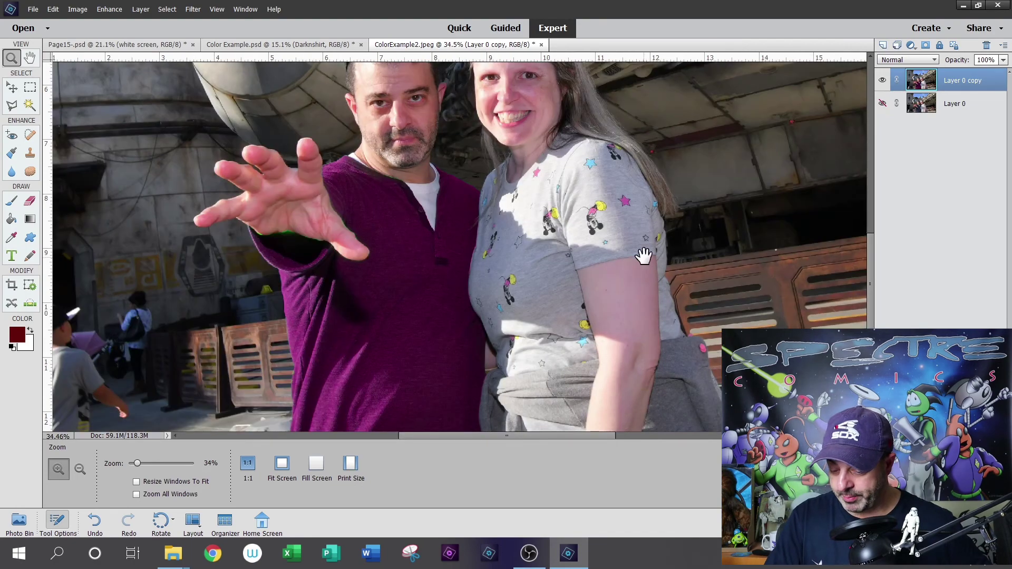
# Make the original Layer 0 visible and switch Layer 0 copy off and on to compare the two shirt colours.
pyautogui.moveTo(643, 256); pyautogui.dragTo(608, 231)
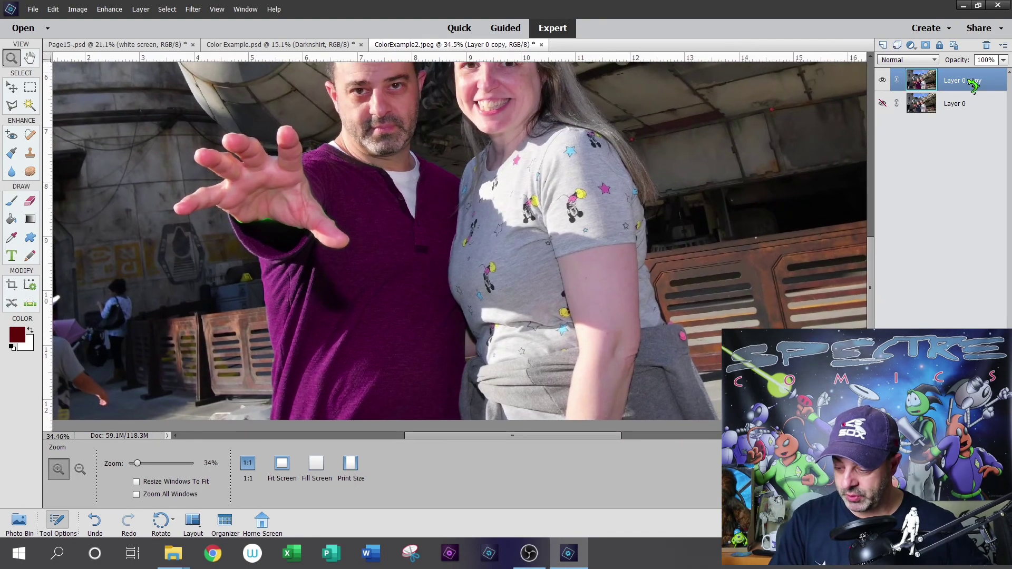
pyautogui.click(882, 80)
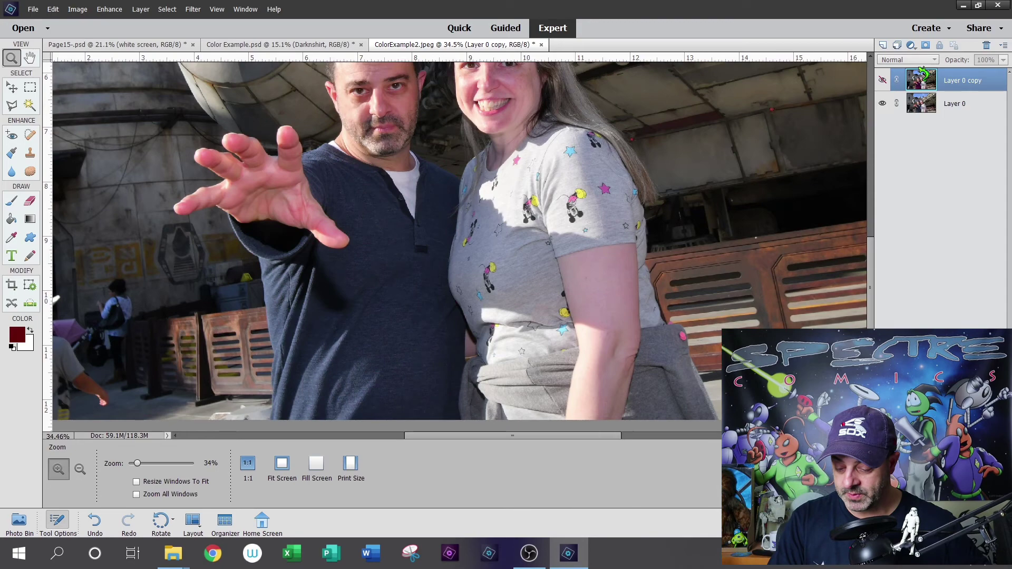
pyautogui.click(881, 80)
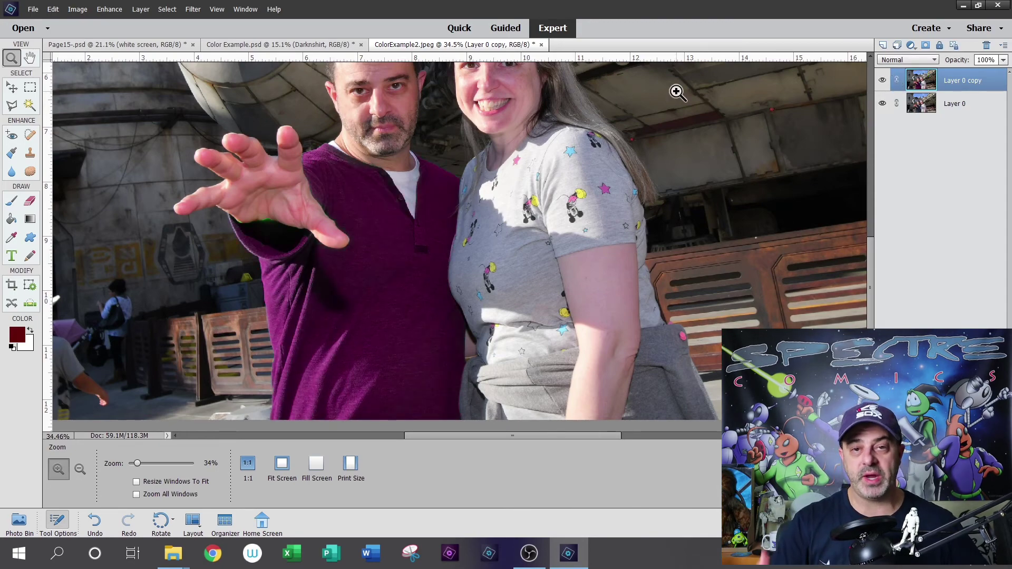